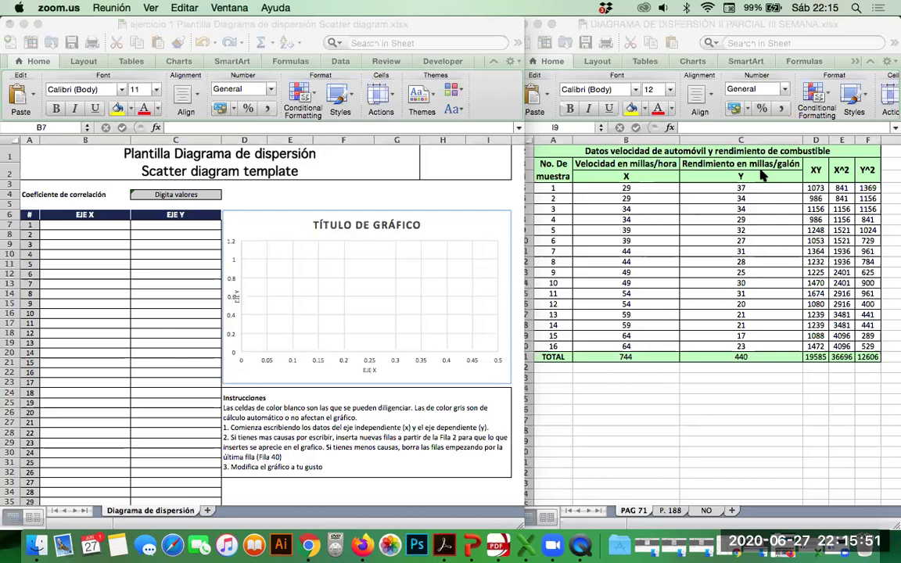
Examine the sample number, speed (X) and fuel-economy (Y) columns in the data workbook, including the X and Y total formulas.
{"action": "left_click", "coordinate": [552, 144]}
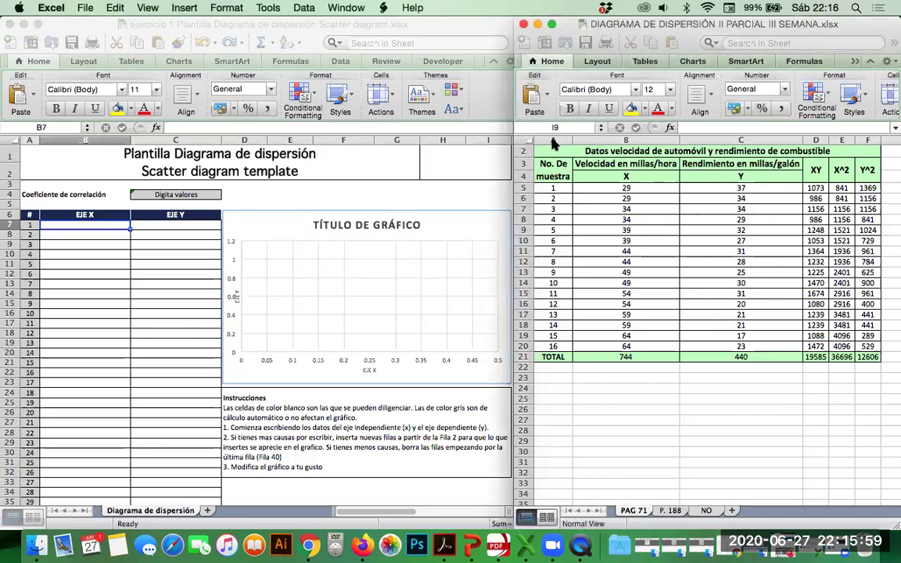
{"action": "left_click", "coordinate": [553, 141]}
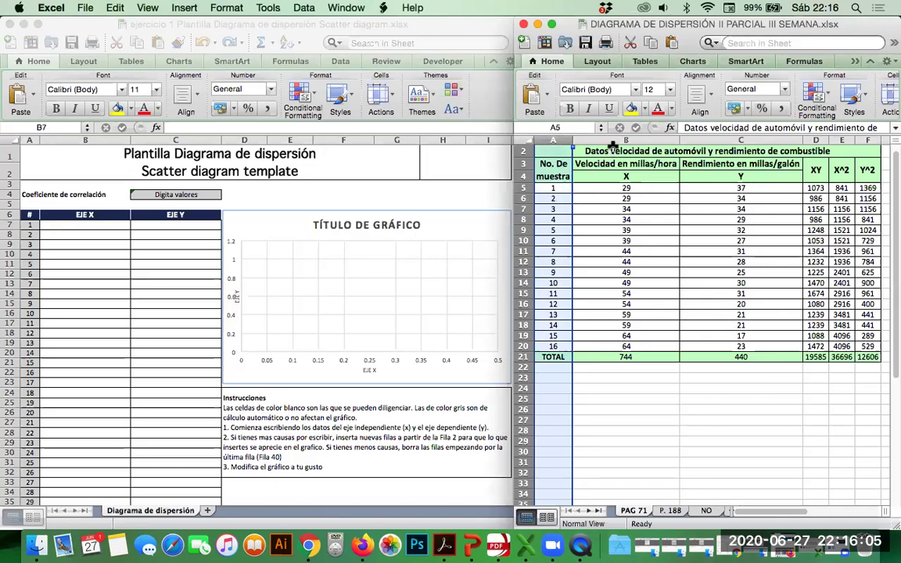
{"action": "left_click", "coordinate": [627, 140]}
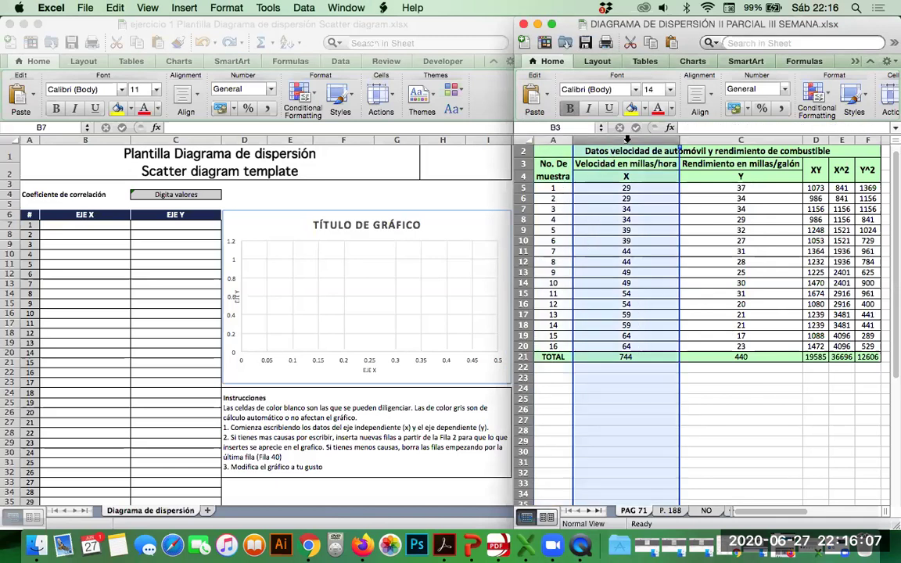
{"action": "left_click", "coordinate": [728, 140]}
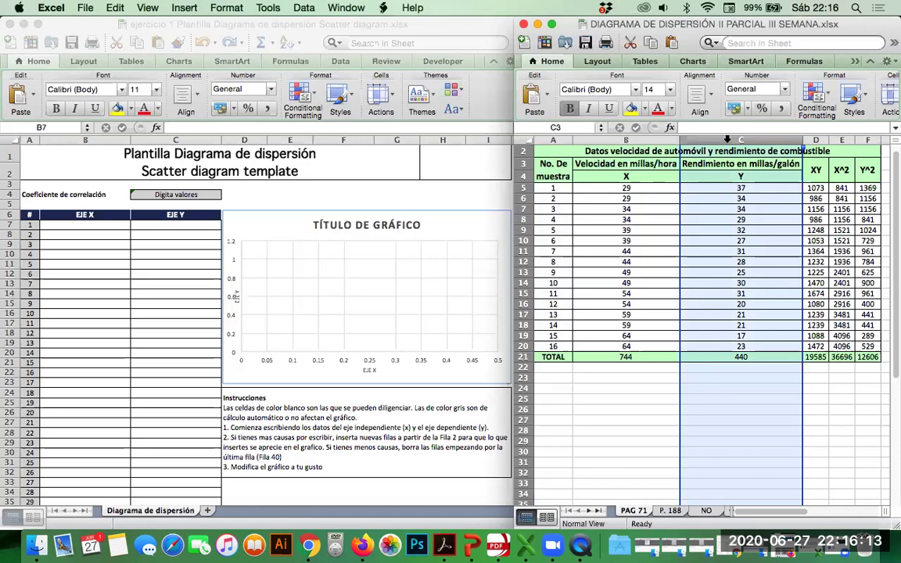
{"action": "left_click", "coordinate": [635, 357]}
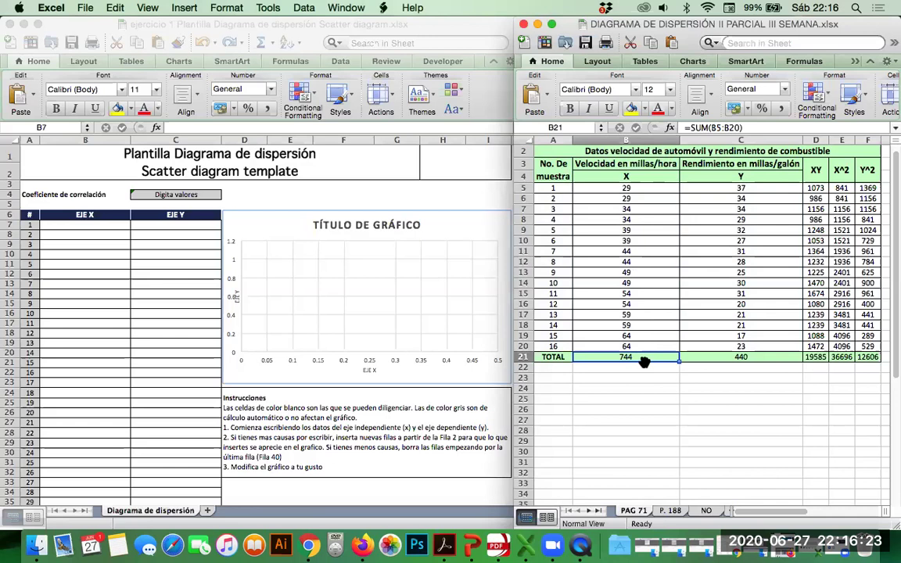
{"action": "left_click", "coordinate": [725, 357]}
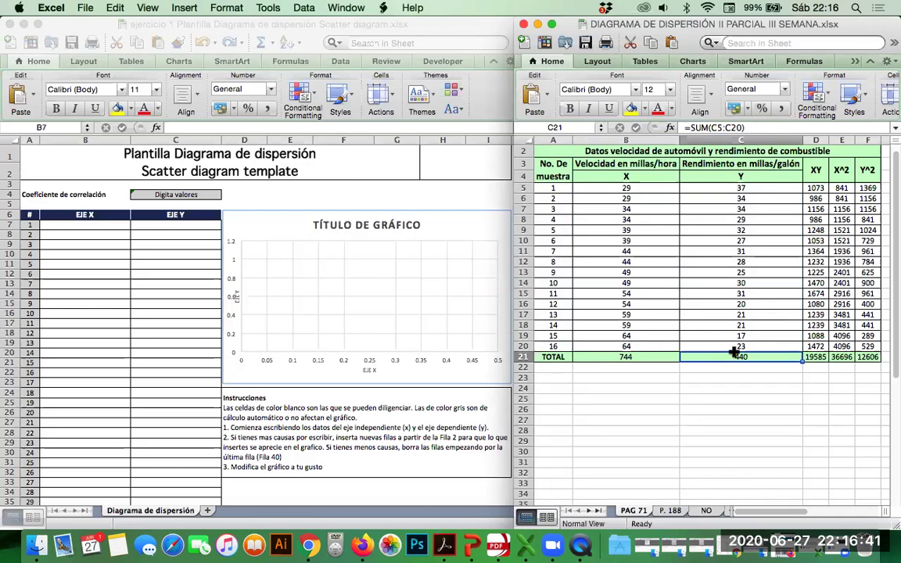
Inspect how the XY column multiplies each sample's X and Y values, comparing cells B5, C5 and D5.
{"action": "left_click", "coordinate": [819, 140]}
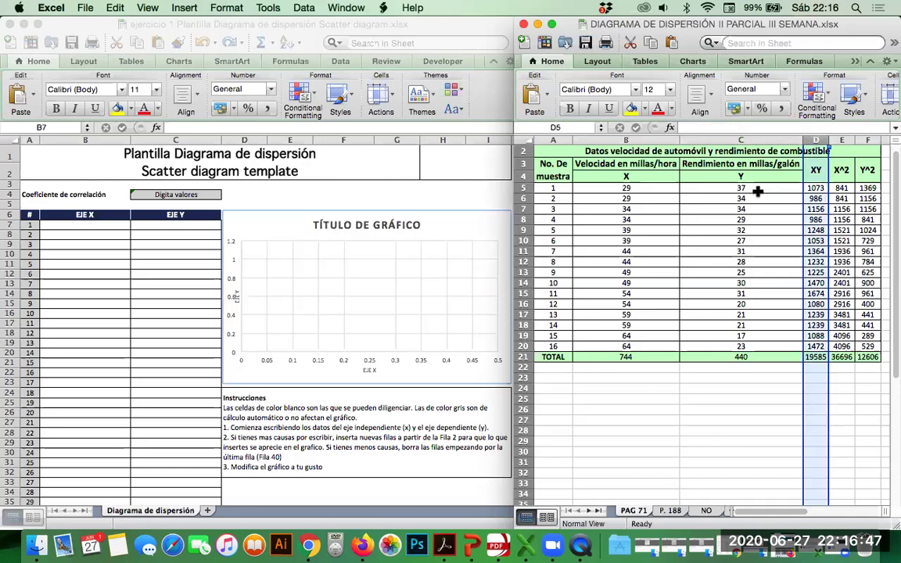
{"action": "left_click", "coordinate": [626, 175]}
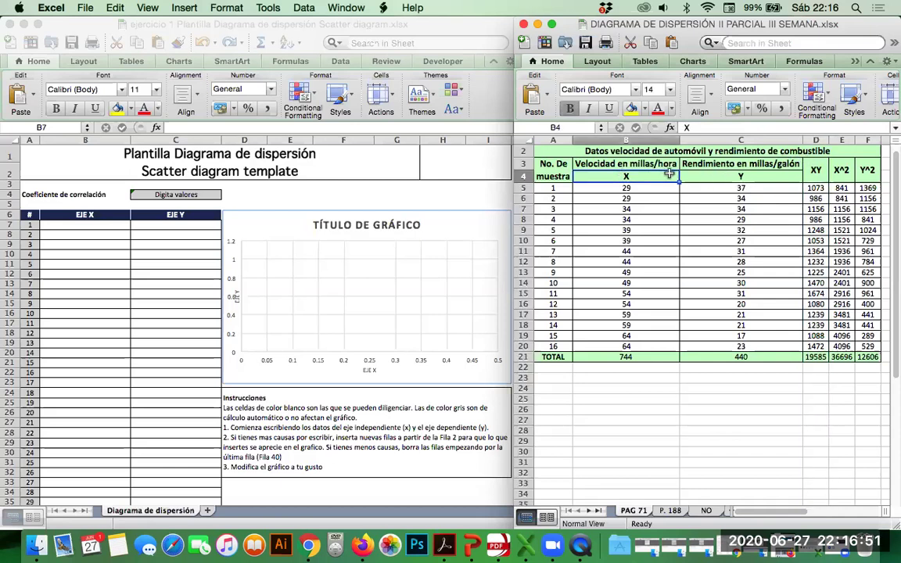
{"action": "left_click", "coordinate": [737, 174]}
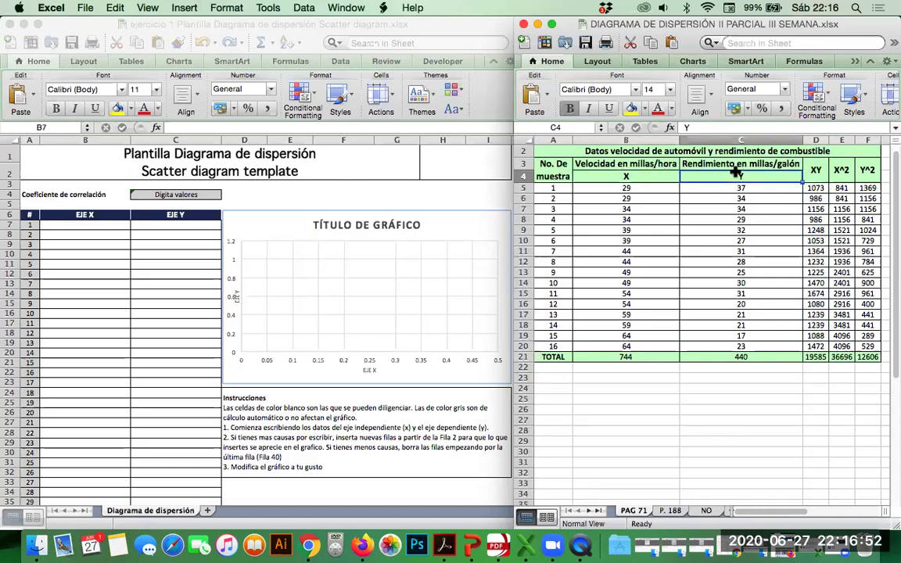
{"action": "left_click", "coordinate": [815, 140]}
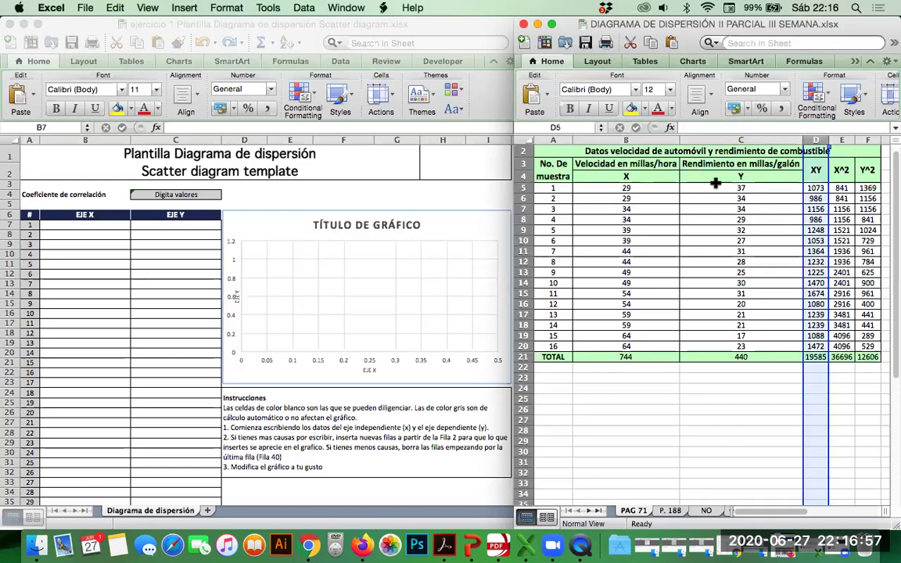
{"action": "left_click", "coordinate": [642, 188]}
{"action": "left_click", "coordinate": [716, 188]}
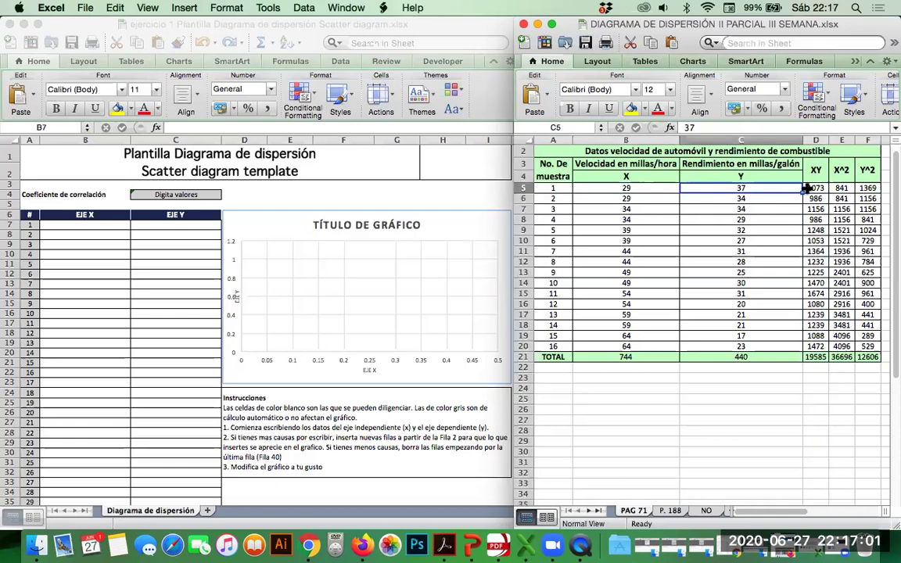
{"action": "left_click", "coordinate": [808, 189]}
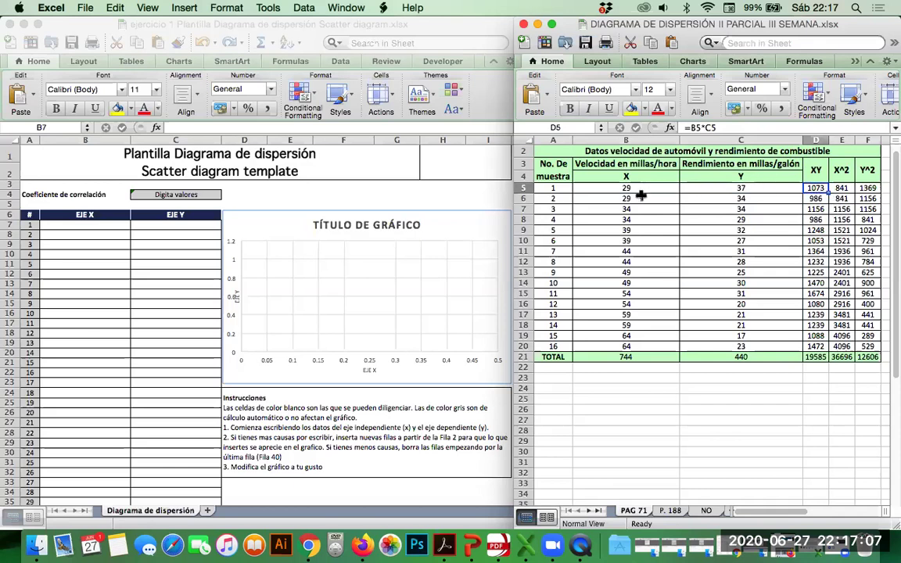
{"action": "left_click", "coordinate": [725, 195]}
{"action": "left_click", "coordinate": [815, 188]}
Inspect how the X^2 column squares the speed values, checking the formulas for samples 1 to 3.
{"action": "left_click", "coordinate": [842, 139]}
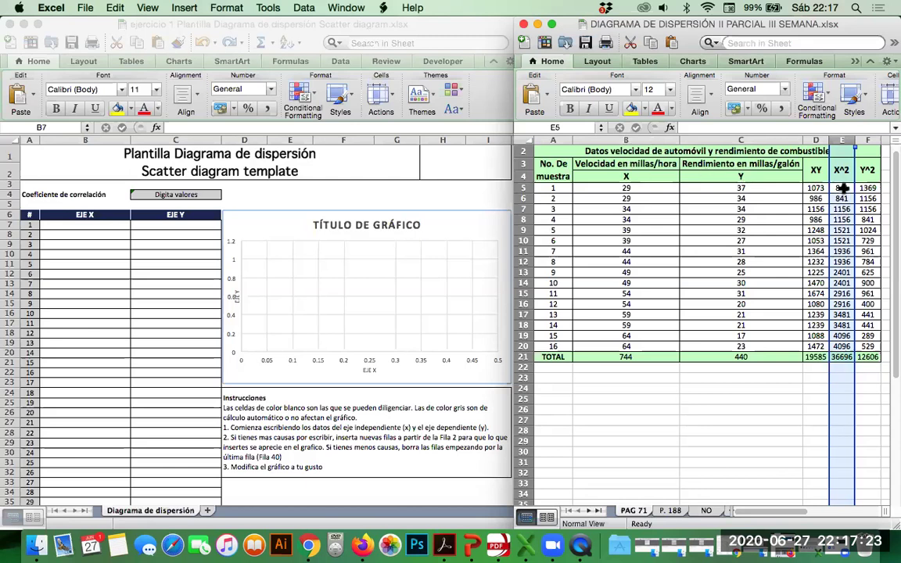
{"action": "left_click", "coordinate": [843, 189]}
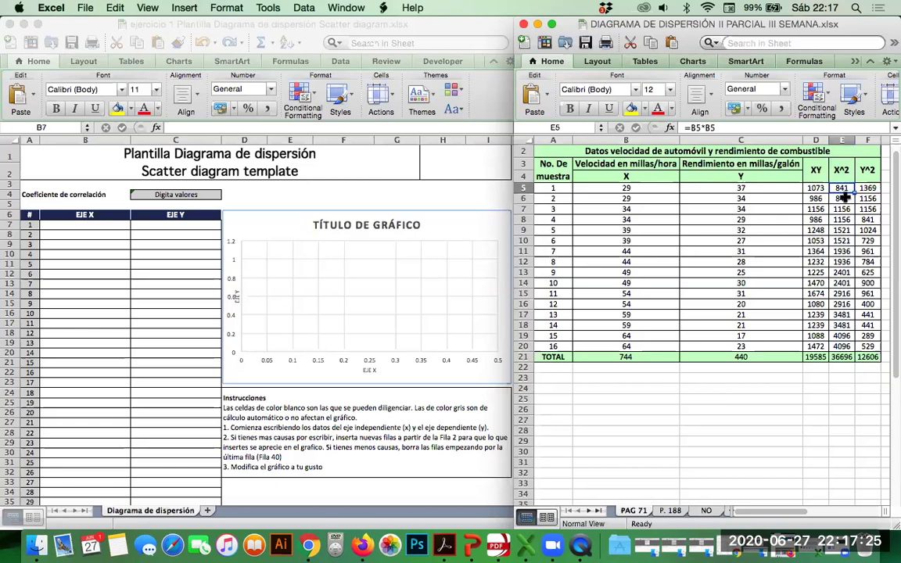
{"action": "left_click", "coordinate": [648, 188]}
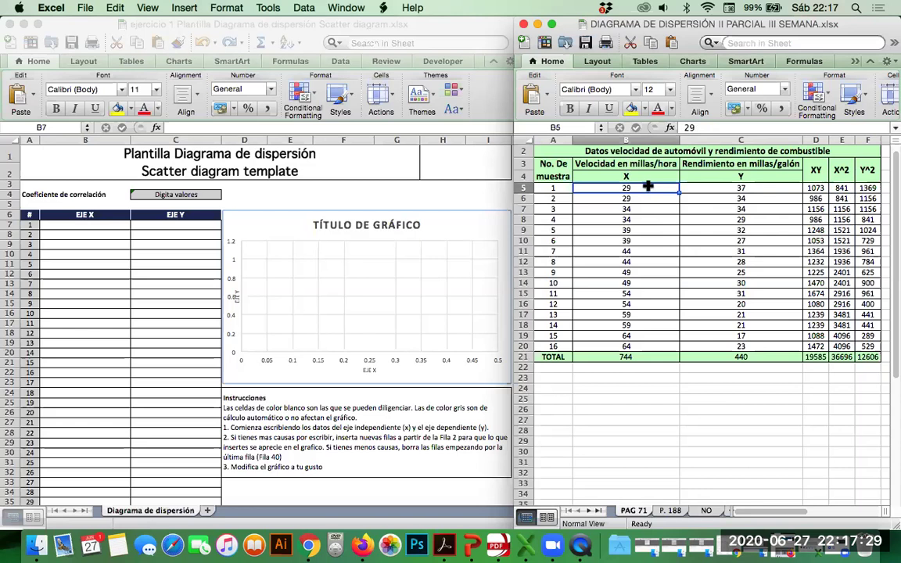
{"action": "left_click", "coordinate": [843, 189]}
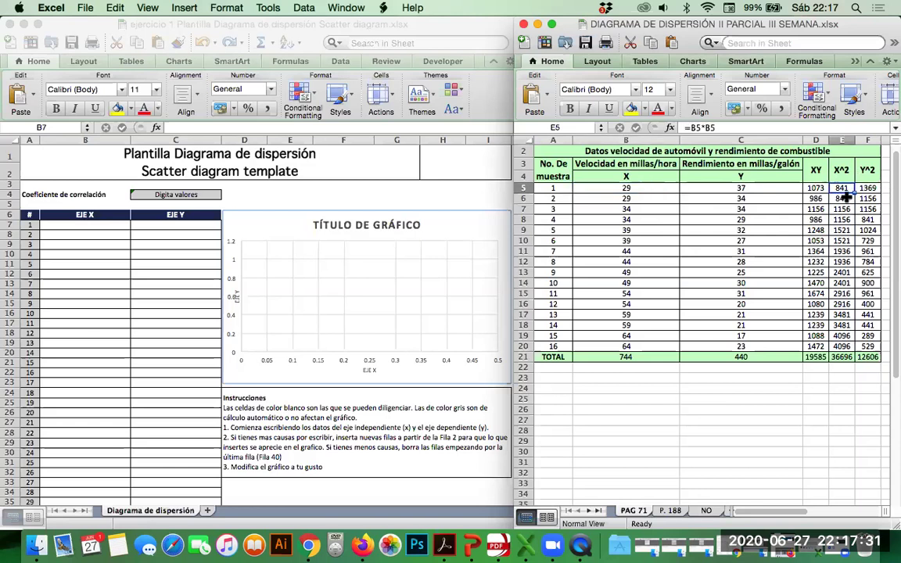
{"action": "left_click", "coordinate": [625, 199]}
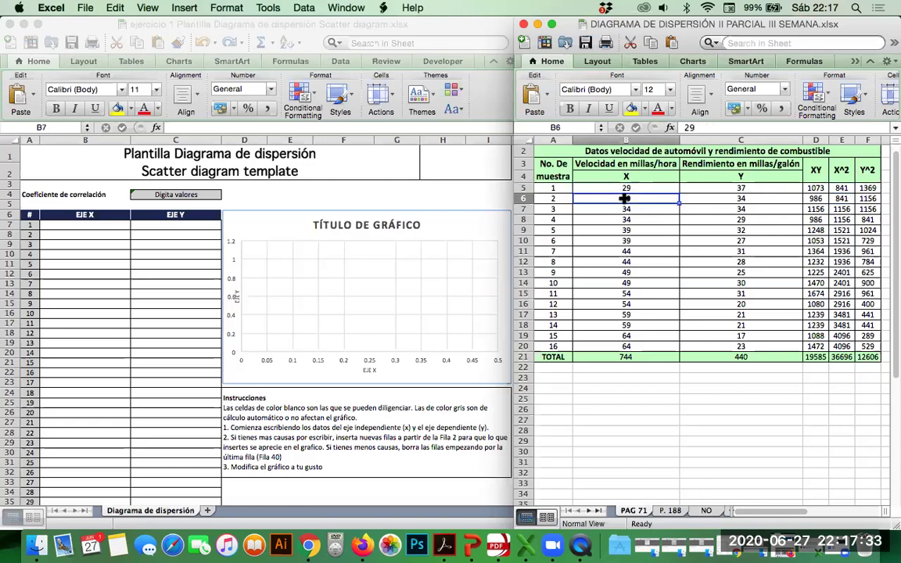
{"action": "left_click", "coordinate": [842, 199]}
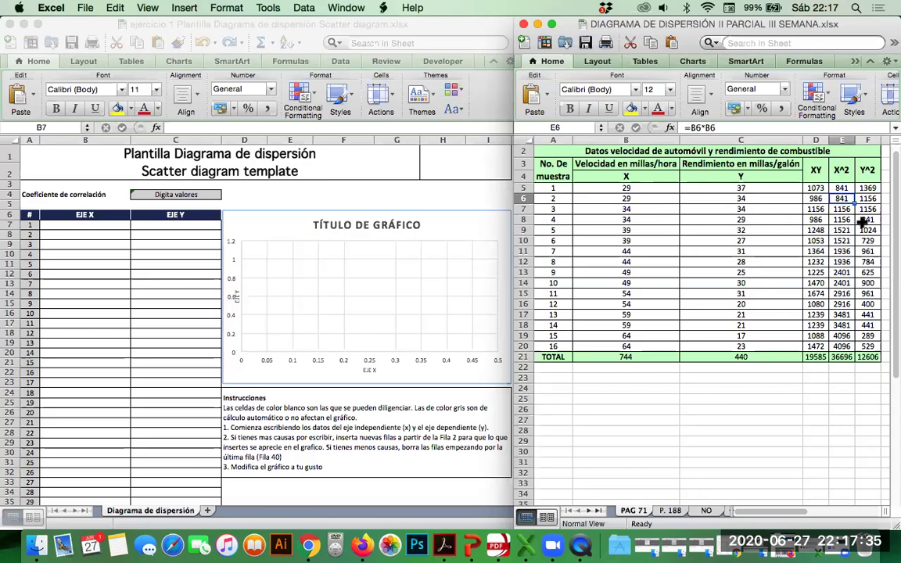
{"action": "left_click", "coordinate": [652, 212]}
{"action": "key", "text": "Right"}
{"action": "key", "text": "Right"}
{"action": "key", "text": "Right"}
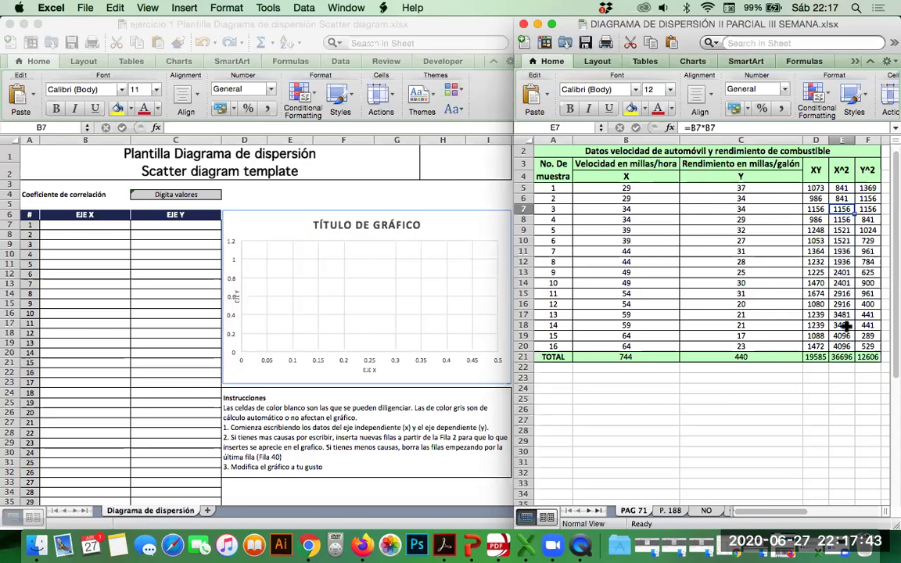
Inspect the Y^2 formulas for samples 1 and 2 against their Y values, and the Y^2 column's total formula.
{"action": "left_click", "coordinate": [869, 188]}
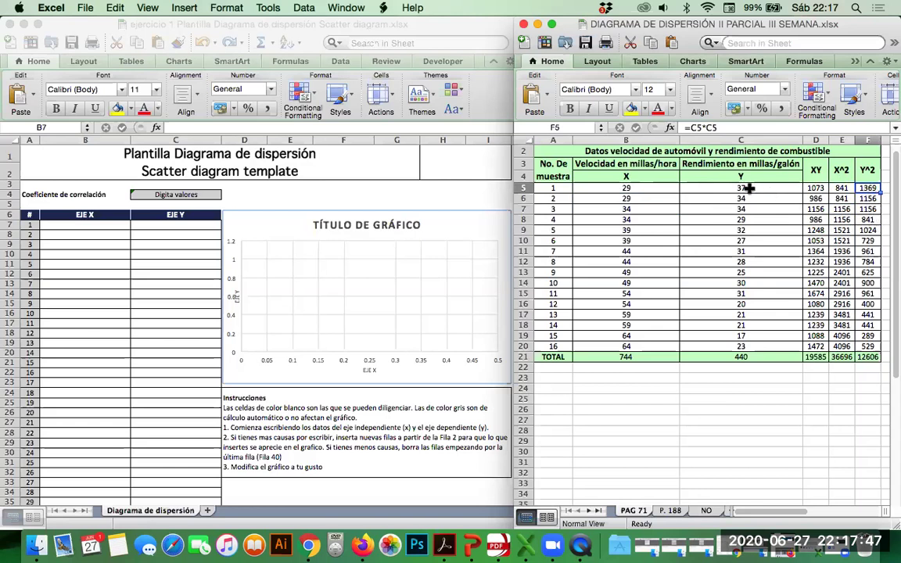
{"action": "left_click", "coordinate": [773, 189]}
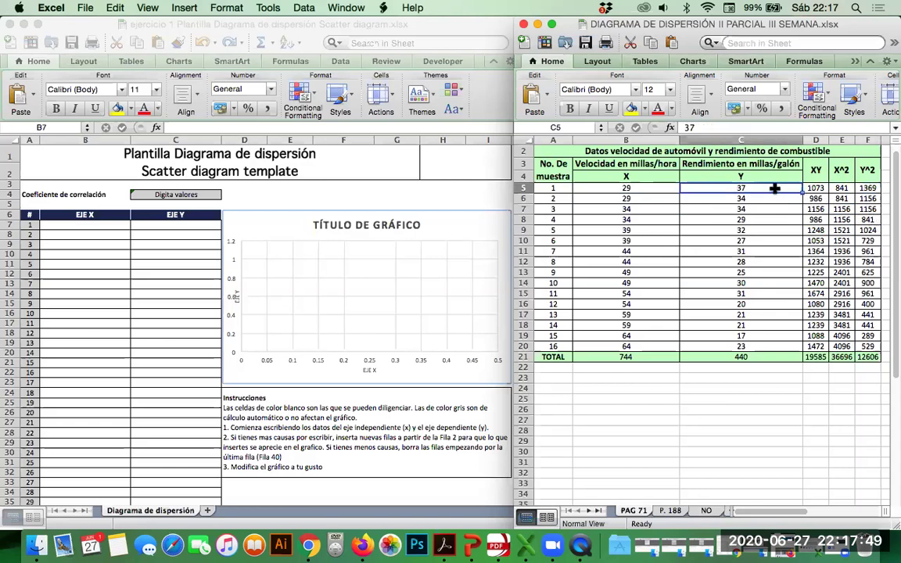
{"action": "left_click", "coordinate": [869, 188]}
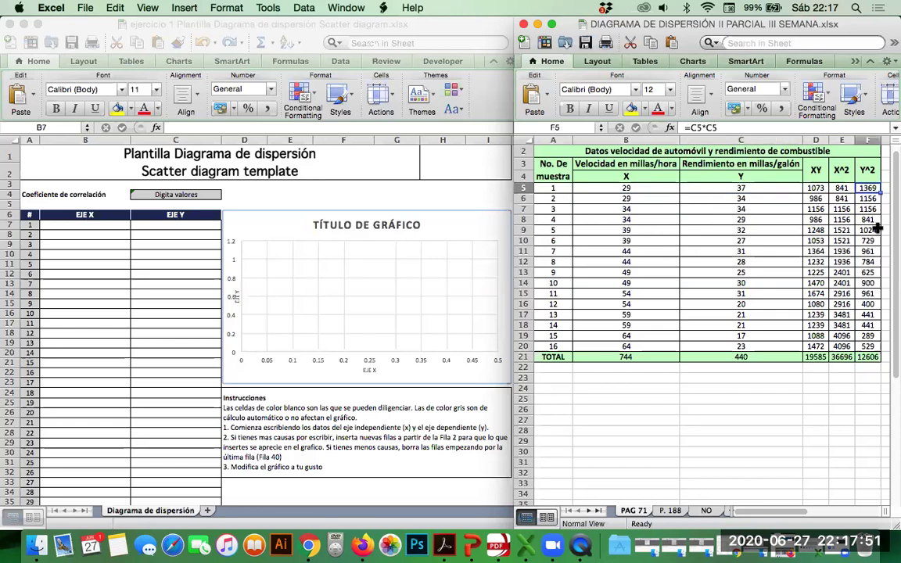
{"action": "left_click", "coordinate": [869, 200]}
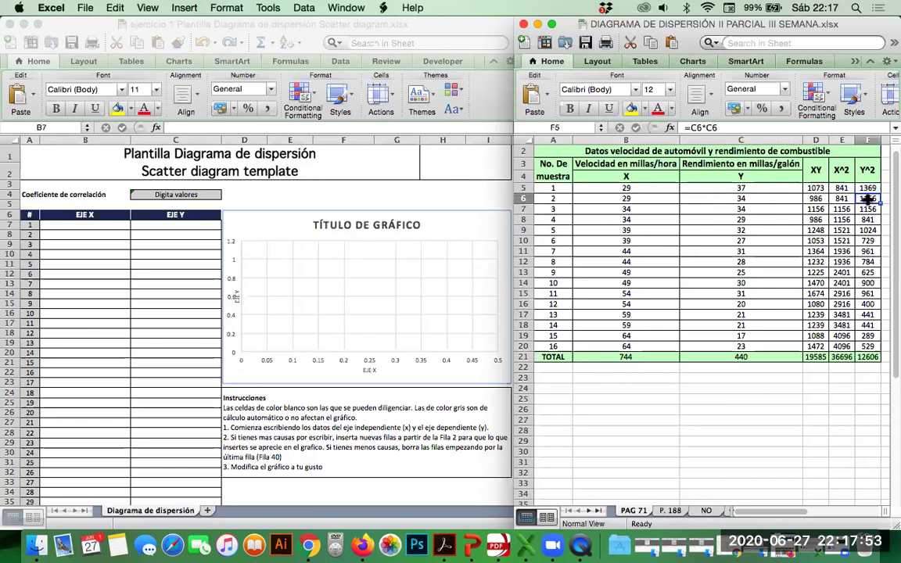
{"action": "left_click", "coordinate": [753, 196]}
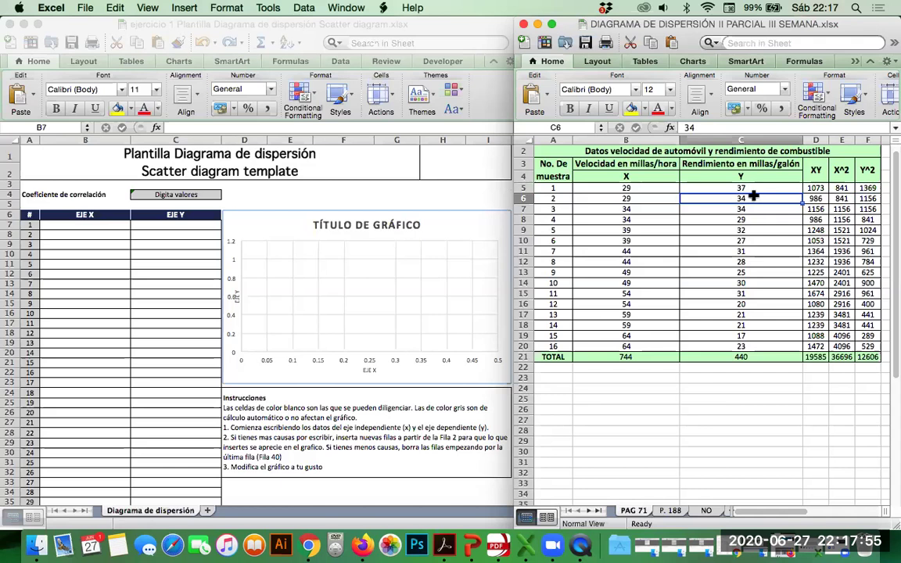
{"action": "left_click", "coordinate": [872, 199]}
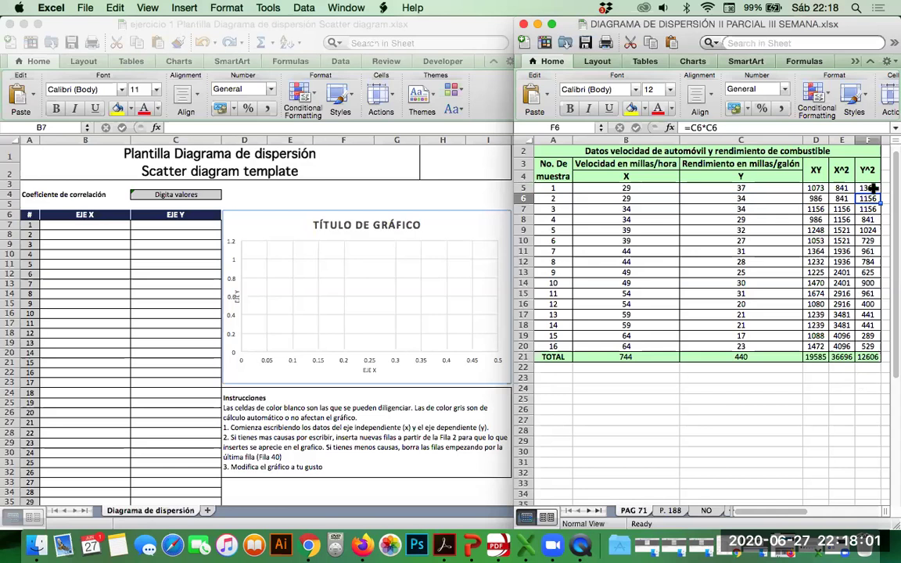
{"action": "left_click", "coordinate": [870, 356]}
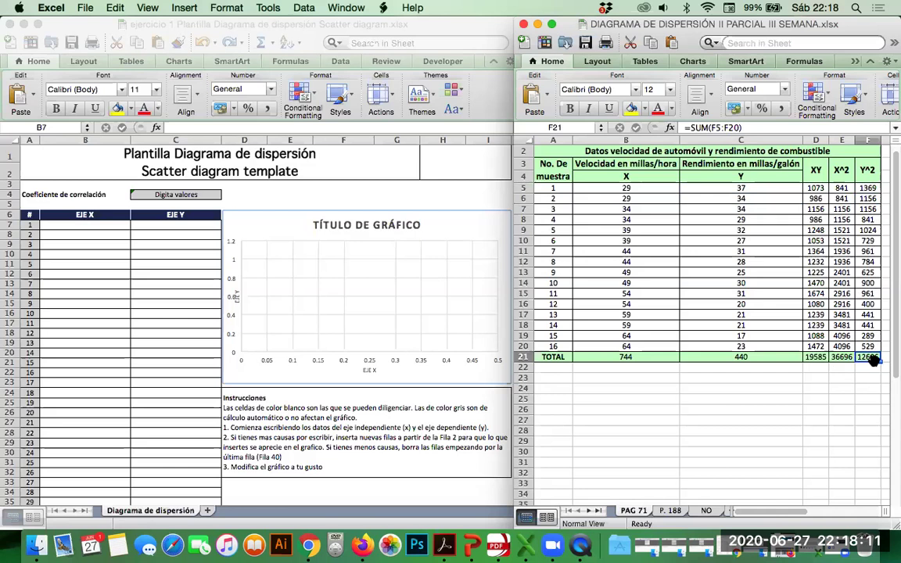
{"action": "left_click", "coordinate": [765, 405]}
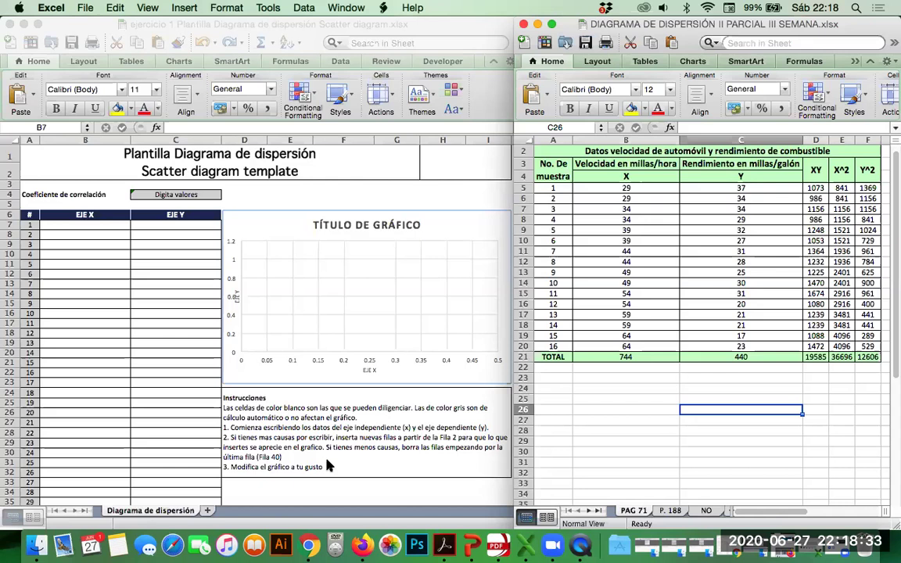
In the scatter diagram template workbook, enter the first data pair in row 1: EJE X 29 and EJE Y 37.
{"action": "left_click", "coordinate": [94, 226]}
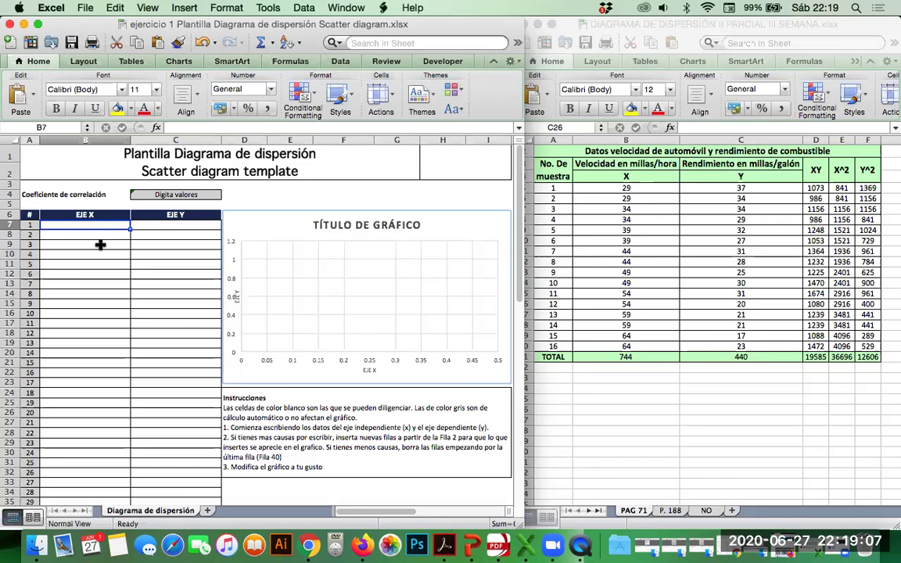
{"action": "type", "text": "2"}
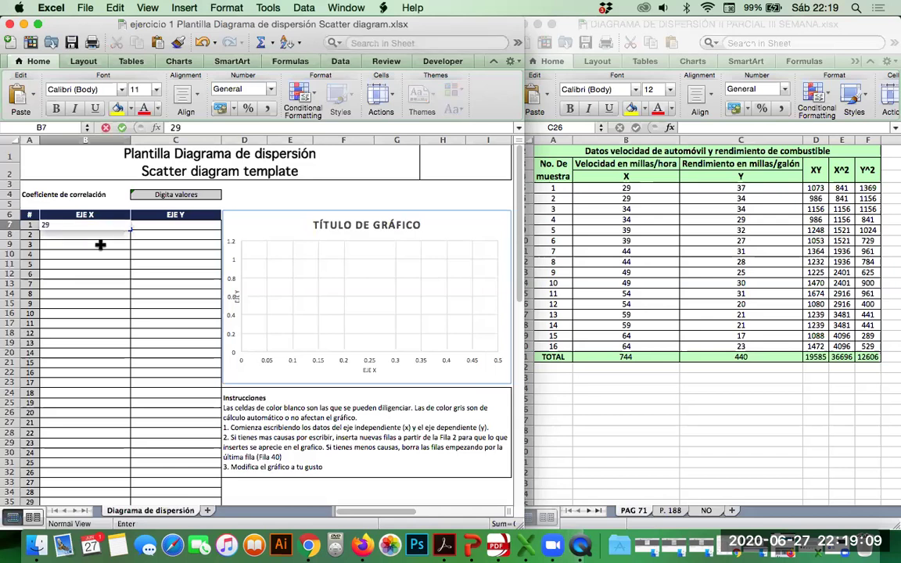
{"action": "type", "text": "9"}
{"action": "key", "text": "Return"}
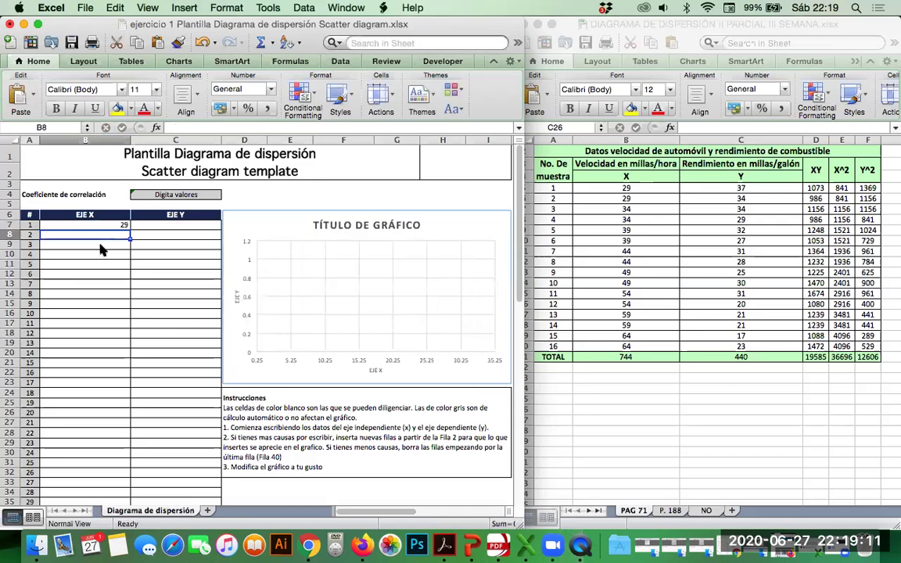
{"action": "key", "text": "Up"}
{"action": "key", "text": "Right"}
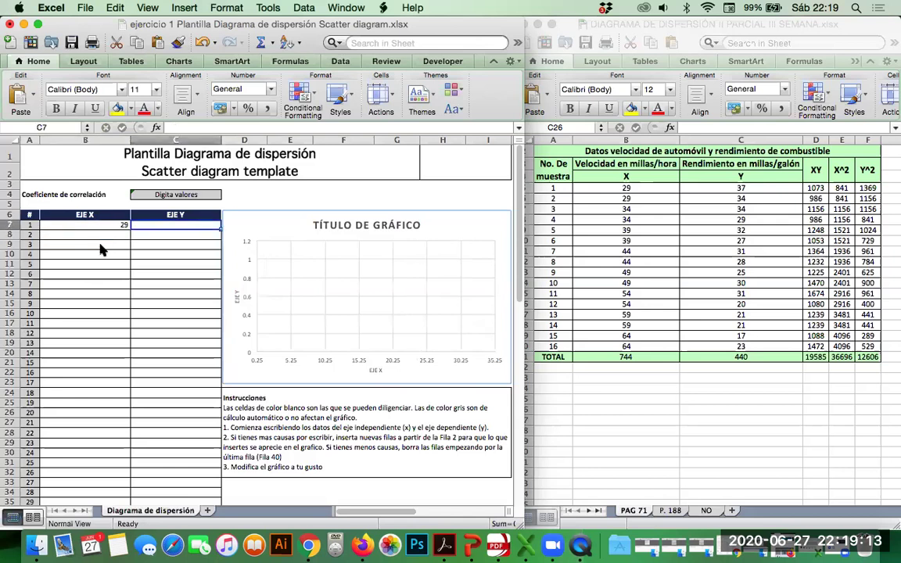
{"action": "type", "text": "37"}
{"action": "key", "text": "Return"}
{"action": "key", "text": "Left"}
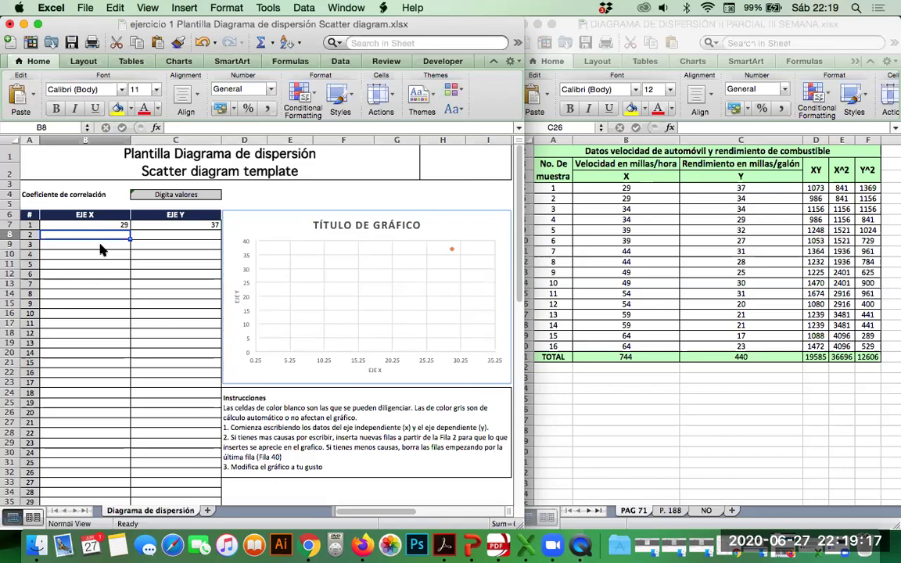
Enter the second and third data pairs in the template: X 29, Y 34 and X 34, Y 34.
{"action": "type", "text": "29"}
{"action": "key", "text": "Tab"}
{"action": "type", "text": "34"}
{"action": "key", "text": "Return"}
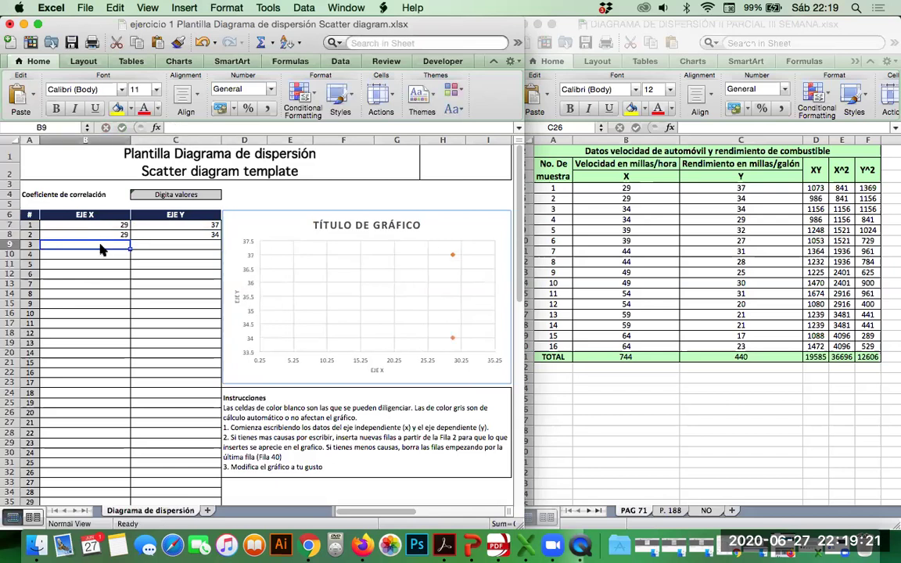
{"action": "type", "text": "34"}
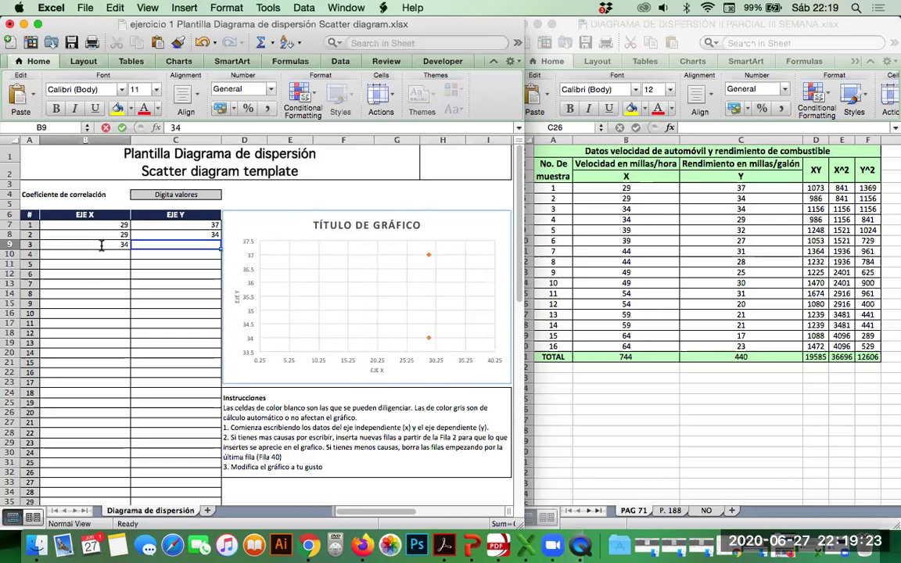
{"action": "key", "text": "Tab"}
{"action": "type", "text": "34"}
{"action": "key", "text": "Return"}
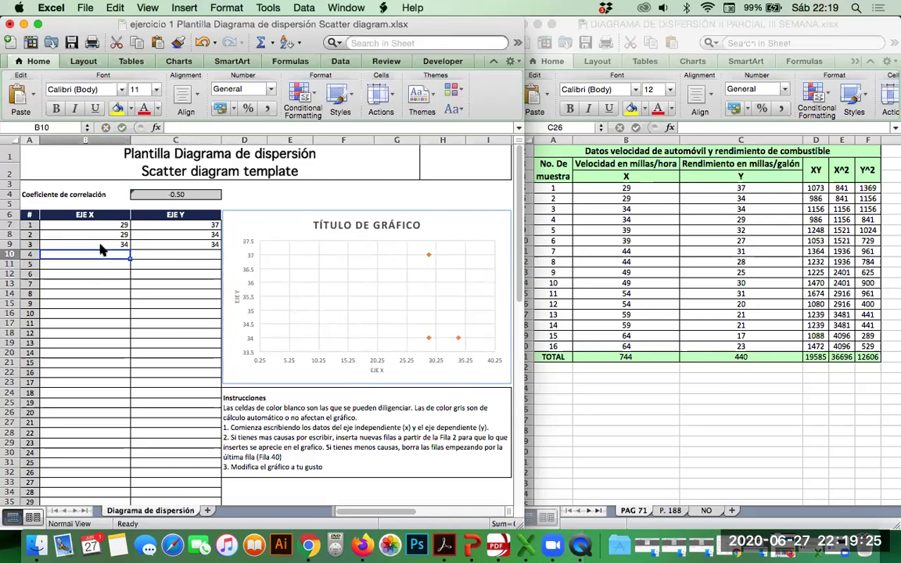
Enter the fourth and fifth data pairs in the template: X 34, Y 29 and X 39, Y 32.
{"action": "type", "text": "34"}
{"action": "key", "text": "Tab"}
{"action": "type", "text": "29"}
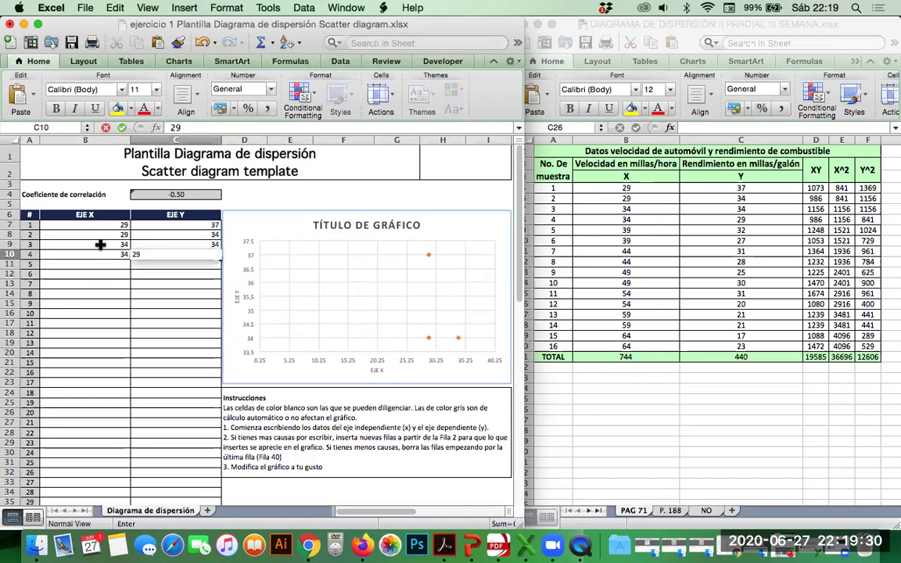
{"action": "key", "text": "Return"}
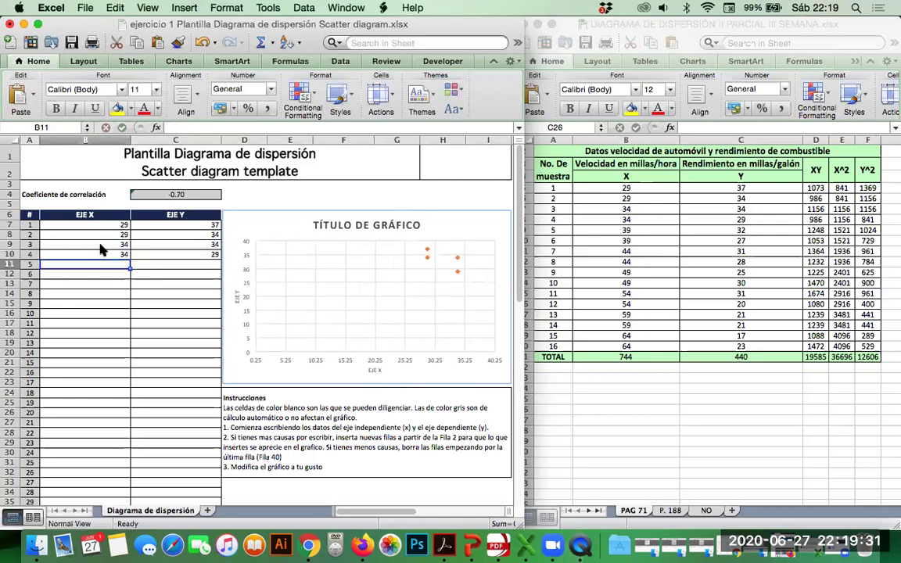
{"action": "type", "text": "39"}
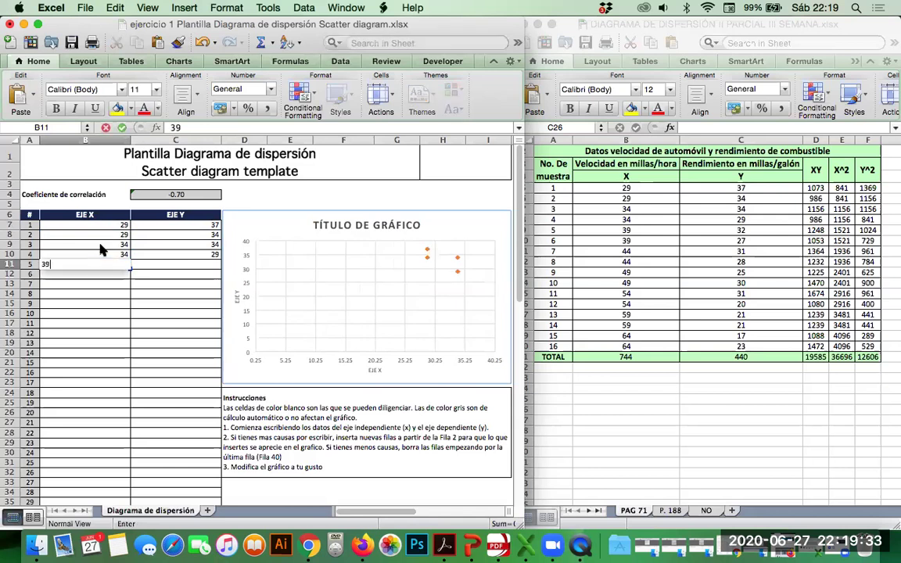
{"action": "key", "text": "Tab"}
{"action": "type", "text": "32"}
{"action": "key", "text": "Return"}
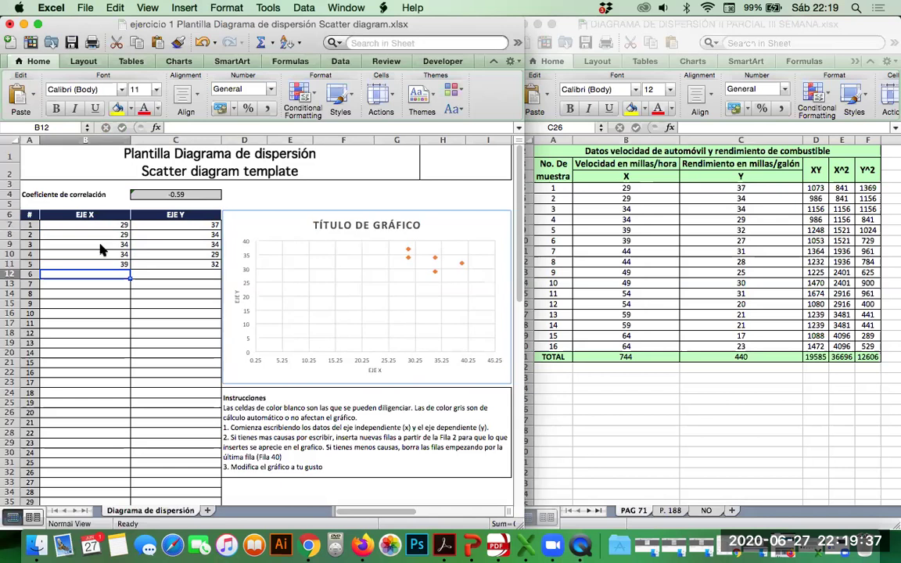
Enter the sixth and seventh data pairs in the template: X 39, Y 27 and X 44, Y 31.
{"action": "type", "text": "39"}
{"action": "key", "text": "Tab"}
{"action": "type", "text": "27"}
{"action": "key", "text": "Return"}
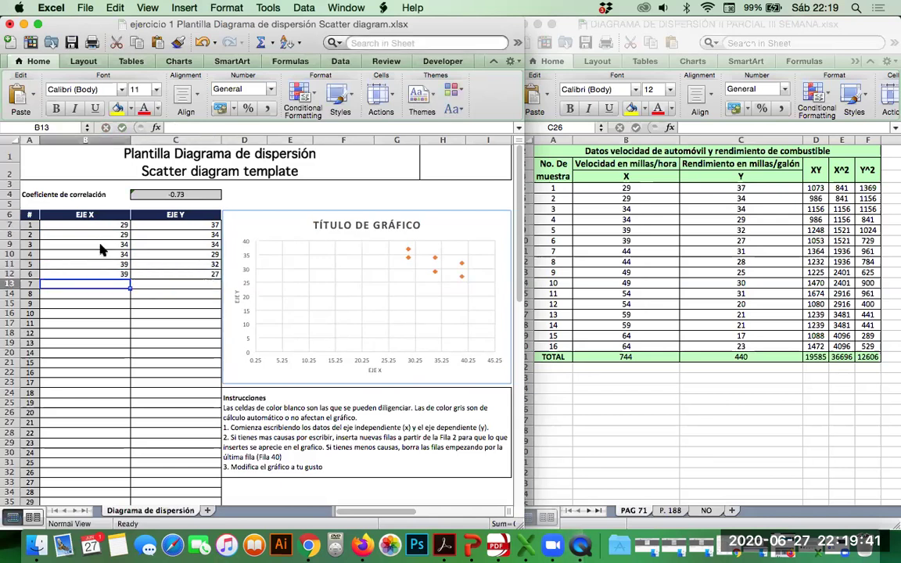
{"action": "type", "text": "44"}
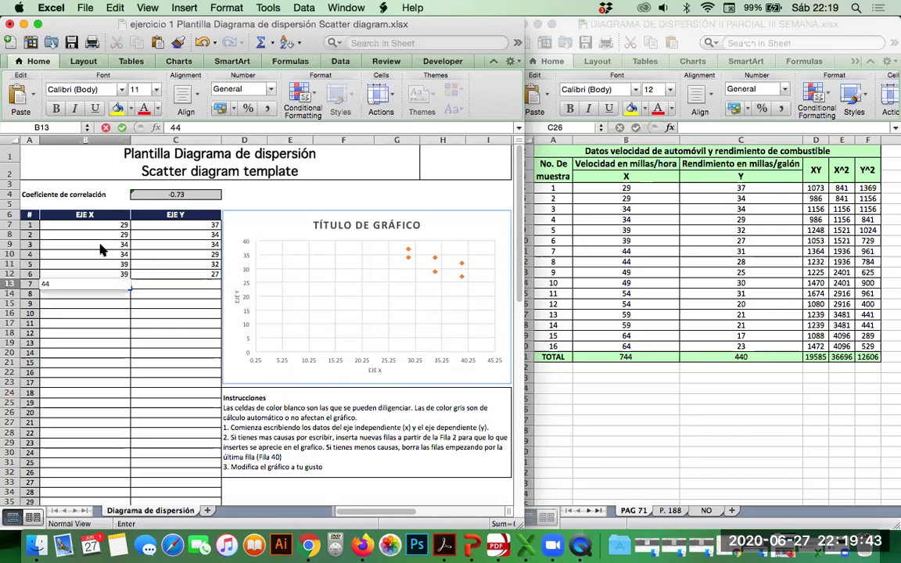
{"action": "key", "text": "Tab"}
{"action": "type", "text": "3"}
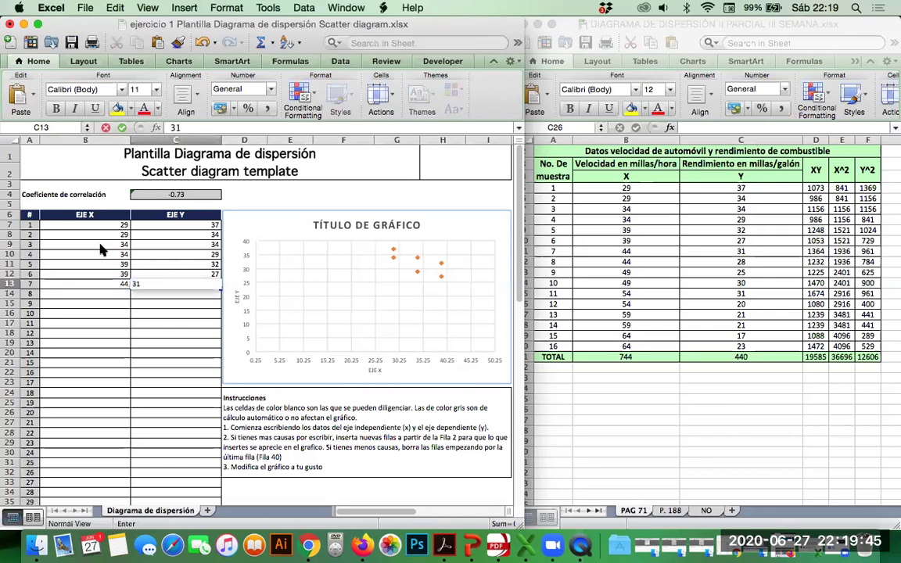
{"action": "key", "text": "Return"}
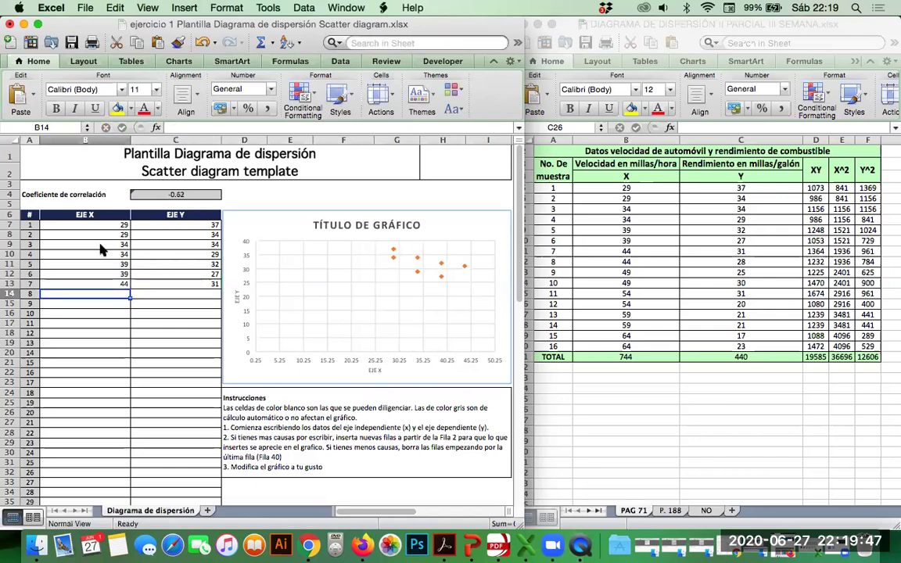
Enter the eighth and ninth data pairs in the template: X 44, Y 28 and X 49, Y 25.
{"action": "type", "text": "44"}
{"action": "key", "text": "Tab"}
{"action": "type", "text": "28"}
{"action": "key", "text": "Return"}
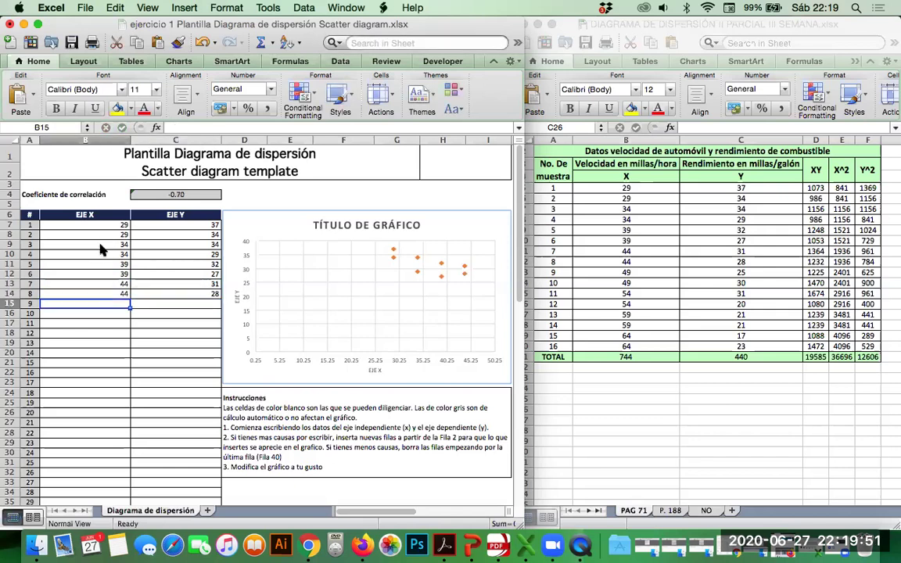
{"action": "type", "text": "49"}
{"action": "key", "text": "Tab"}
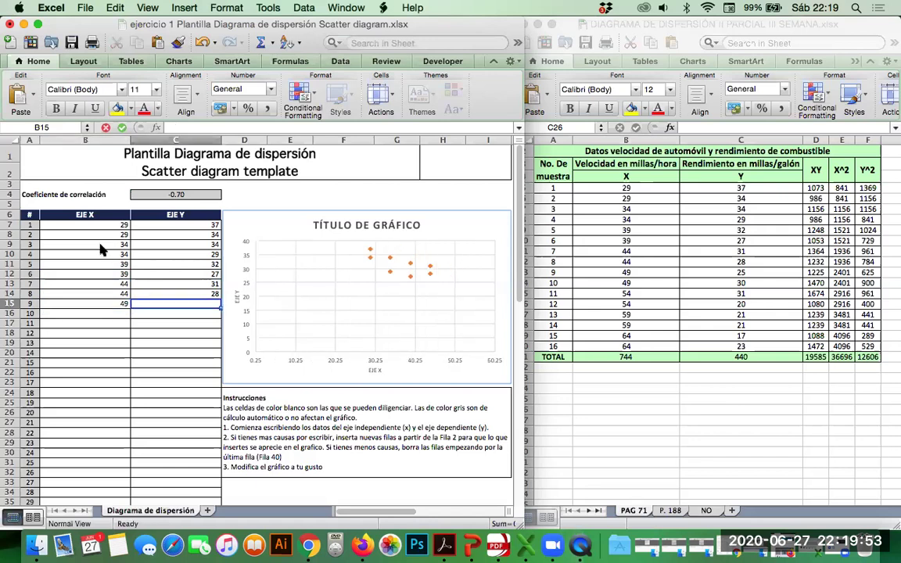
{"action": "type", "text": "25"}
{"action": "key", "text": "Return"}
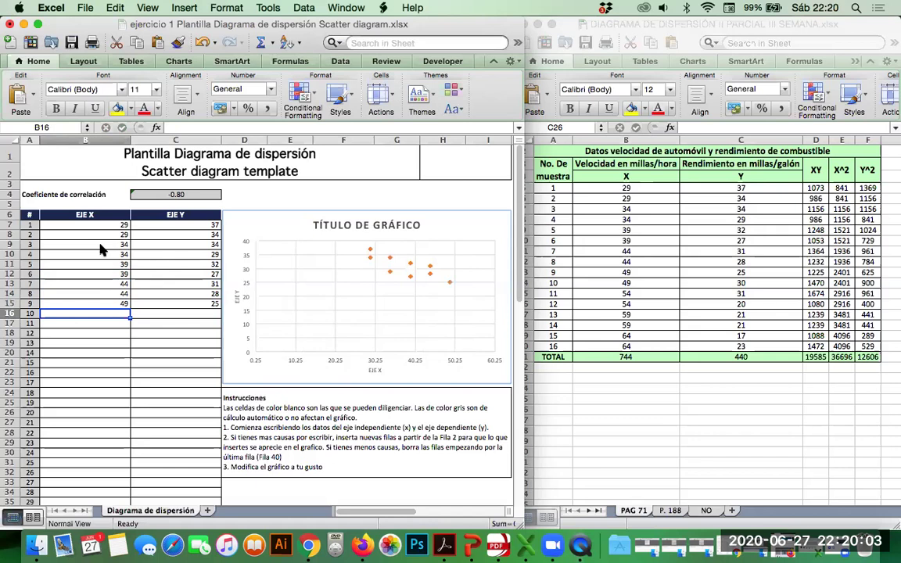
Enter the tenth and eleventh data pairs in the template: X 49, Y 30 and X 54, Y 31.
{"action": "type", "text": "49"}
{"action": "key", "text": "Tab"}
{"action": "type", "text": "30"}
{"action": "key", "text": "Return"}
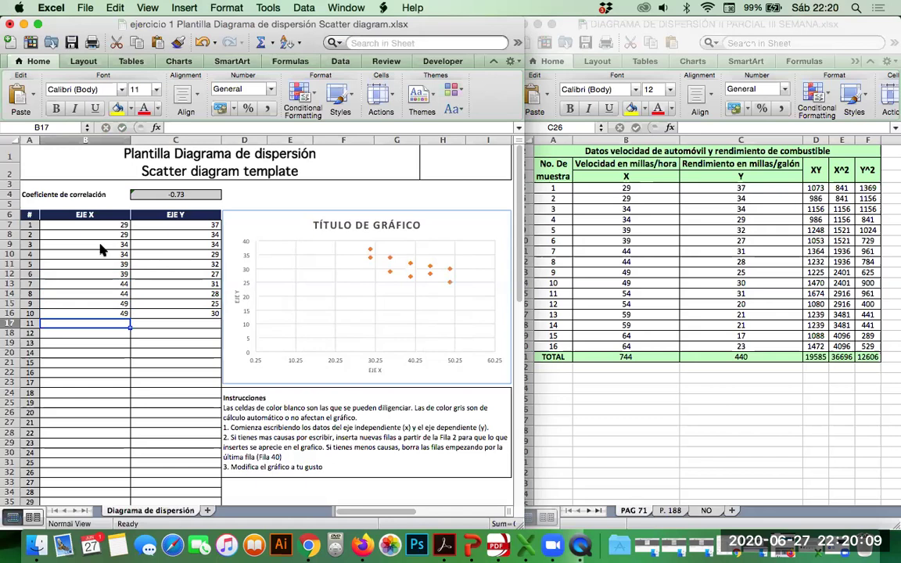
{"action": "type", "text": "54"}
{"action": "key", "text": "Tab"}
{"action": "type", "text": "3"}
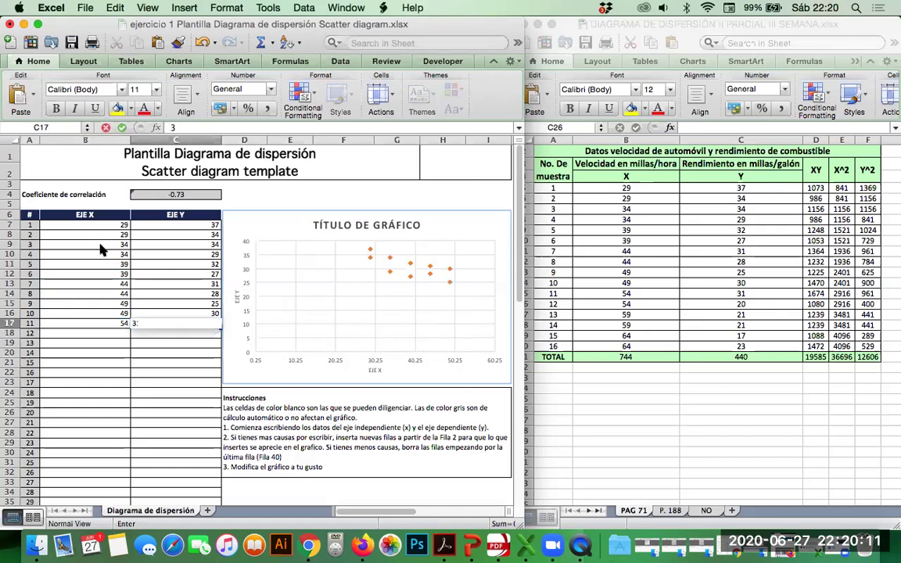
{"action": "type", "text": "1"}
{"action": "key", "text": "Return"}
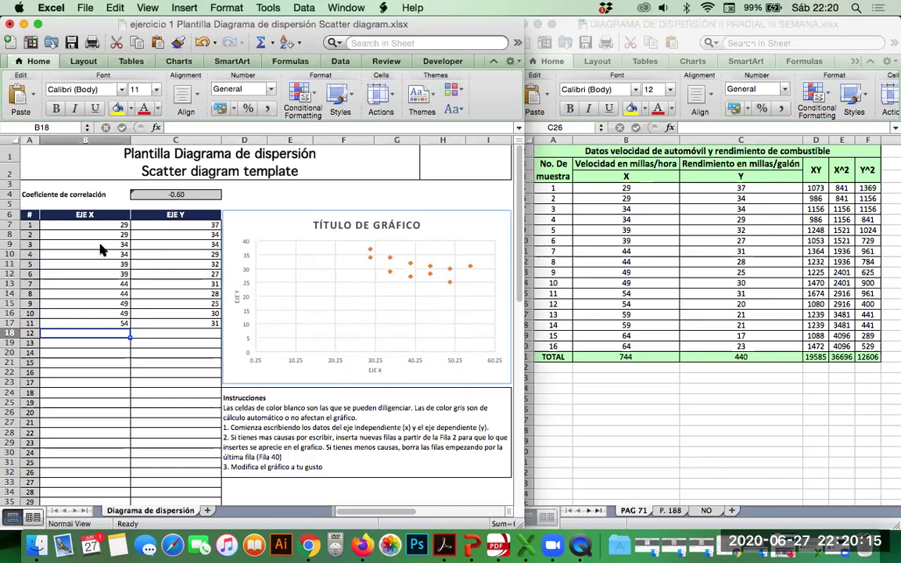
Enter the twelfth and thirteenth data pairs in the template: X 54, Y 20 and X 59, Y 21.
{"action": "type", "text": "54"}
{"action": "key", "text": "Tab"}
{"action": "type", "text": "20"}
{"action": "key", "text": "Return"}
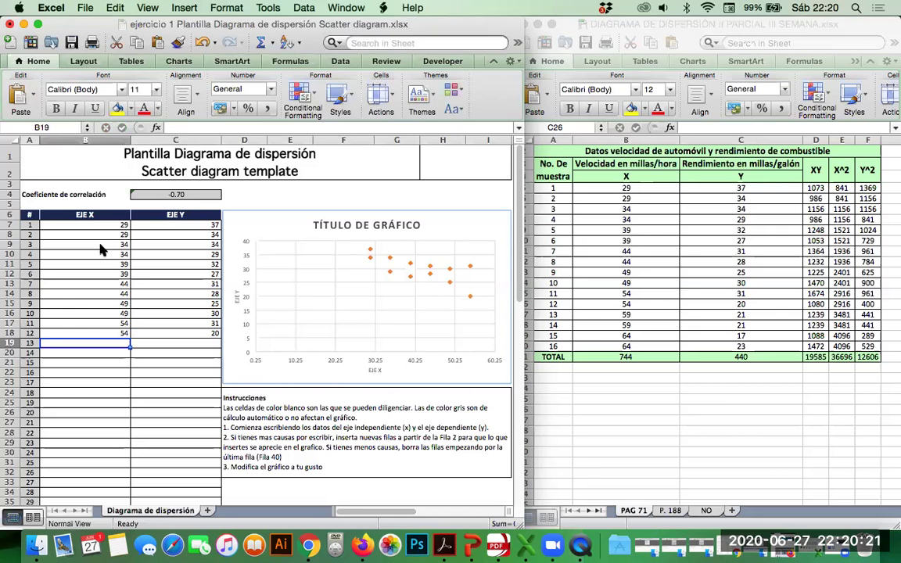
{"action": "type", "text": "59"}
{"action": "key", "text": "Tab"}
{"action": "type", "text": "21"}
{"action": "key", "text": "Return"}
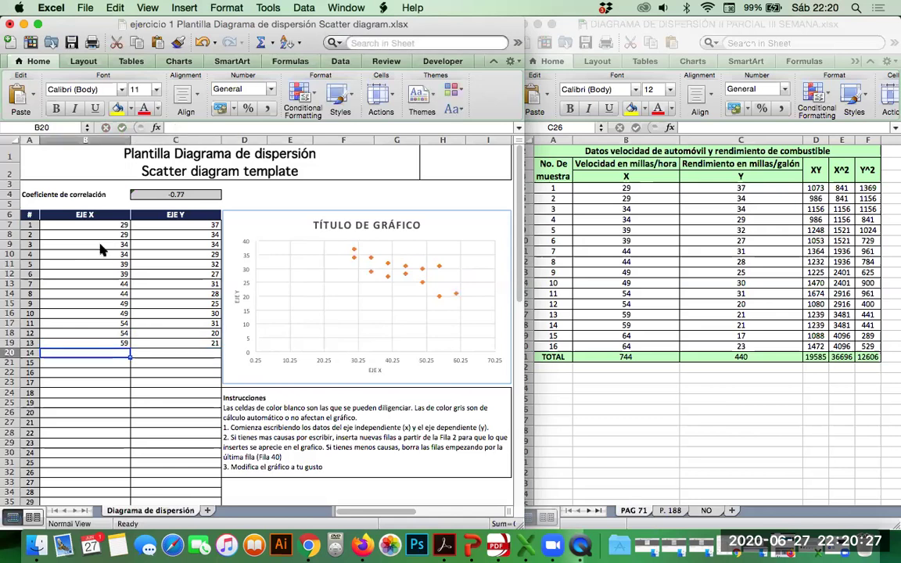
Enter the fourteenth and fifteenth data pairs in the template: X 59, Y 21 and X 64, Y 17.
{"action": "type", "text": "59"}
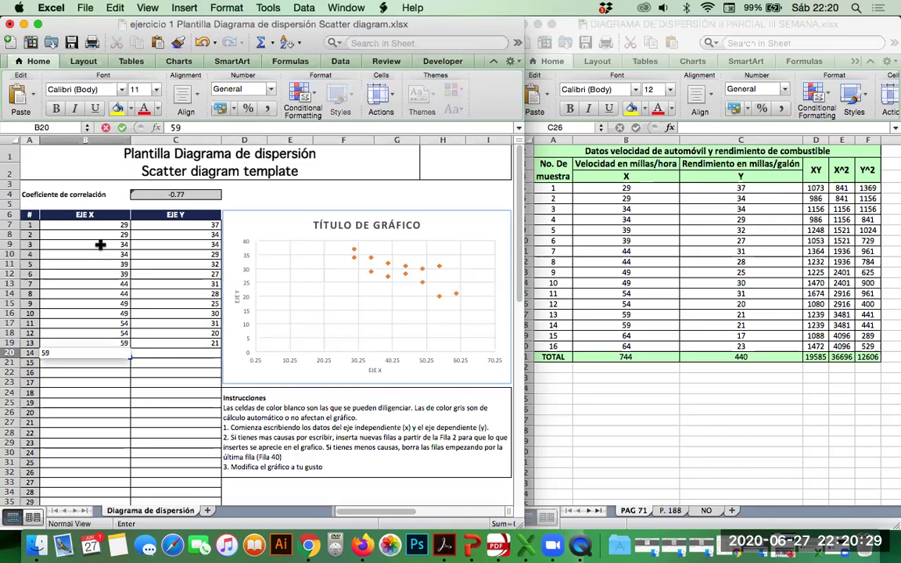
{"action": "key", "text": "Tab"}
{"action": "type", "text": "21"}
{"action": "key", "text": "Return"}
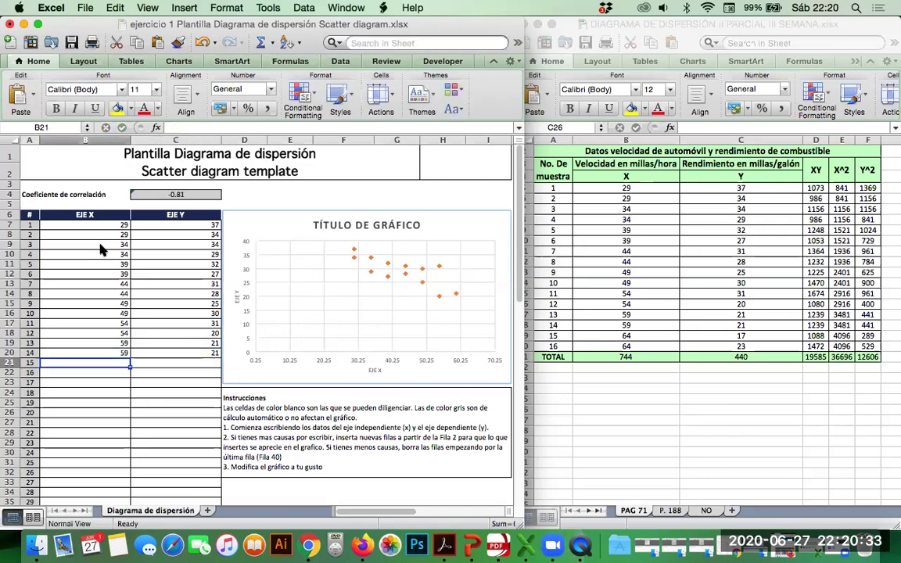
{"action": "type", "text": "64"}
{"action": "key", "text": "Tab"}
{"action": "type", "text": "17"}
{"action": "key", "text": "Return"}
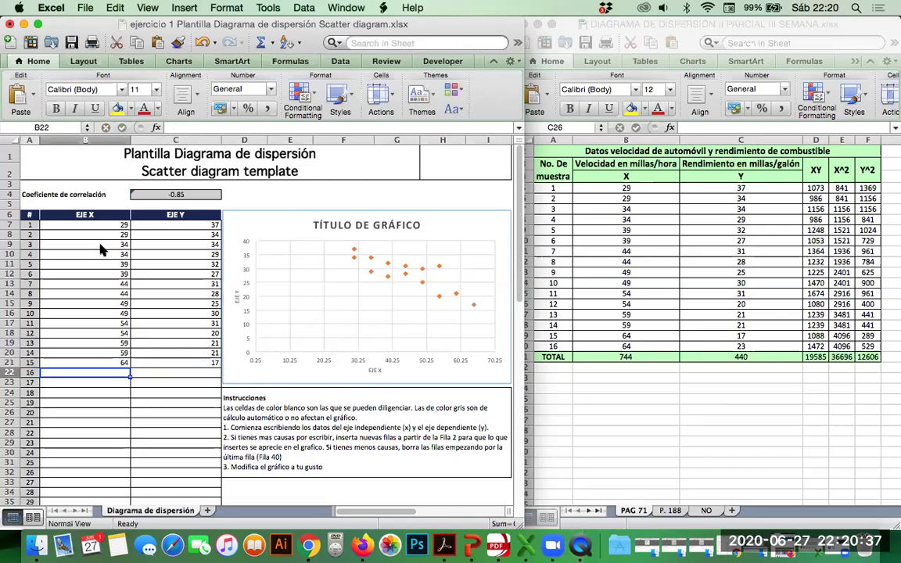
Enter the sixteenth and last data pair in the template: X 64, Y 23.
{"action": "type", "text": "64"}
{"action": "key", "text": "Tab"}
{"action": "type", "text": "23"}
{"action": "key", "text": "Return"}
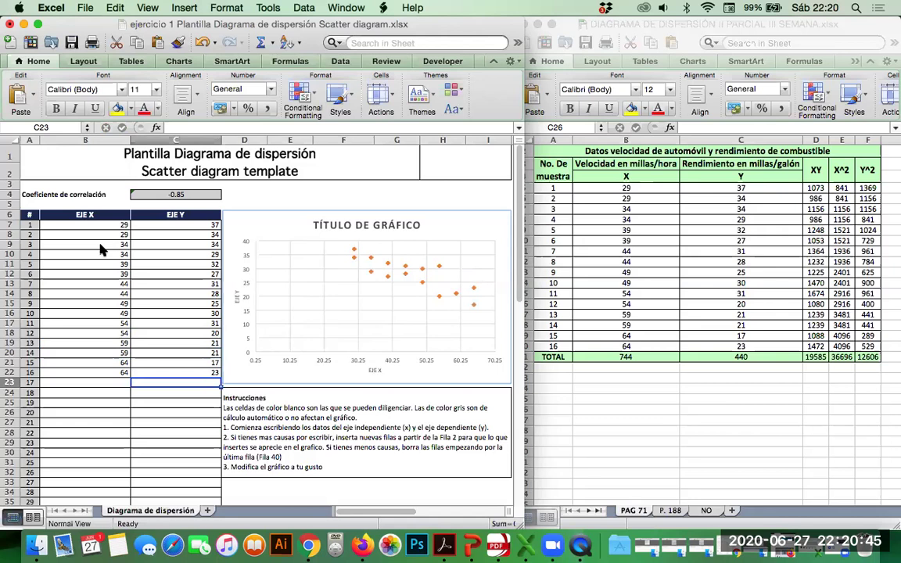
Review the template's EJE X and EJE Y columns alongside the X^2 and Y^2 columns in the source data workbook.
{"action": "left_click", "coordinate": [102, 139]}
{"action": "left_click_drag", "start_coordinate": [101, 137], "coordinate": [176, 140]}
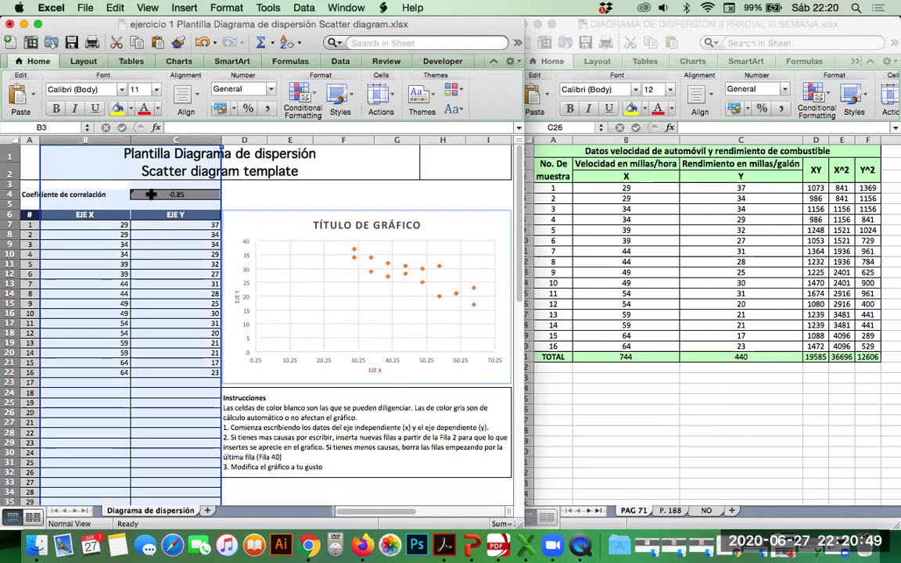
{"action": "left_click", "coordinate": [108, 227]}
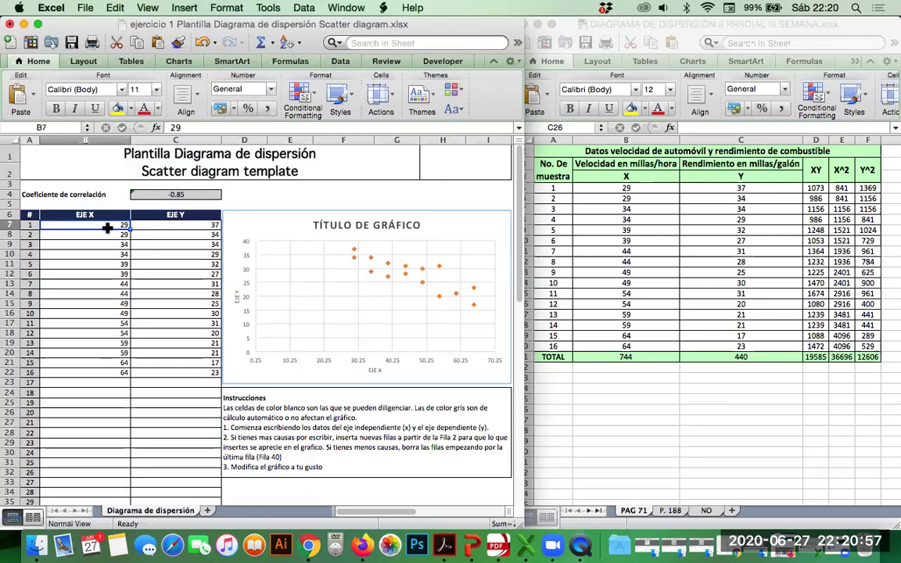
{"action": "left_click", "coordinate": [167, 226]}
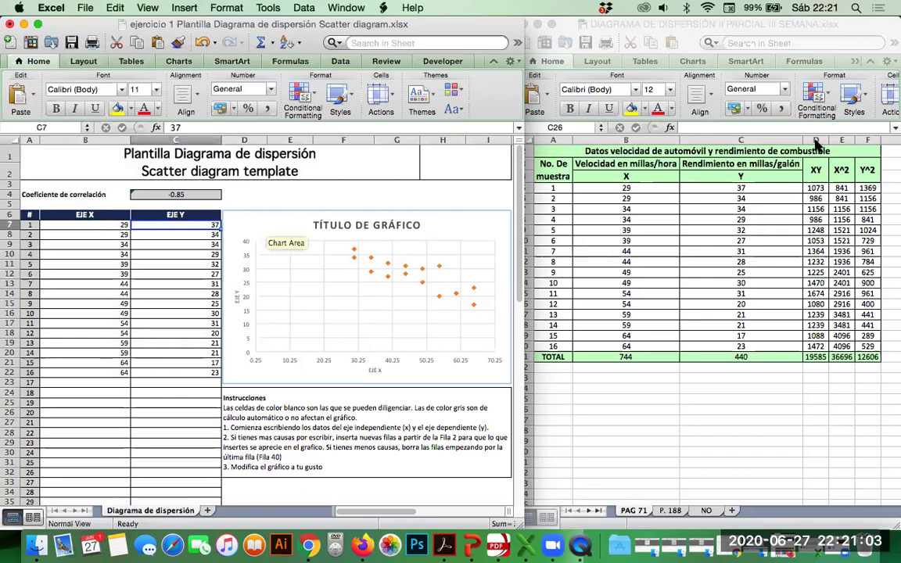
{"action": "left_click", "coordinate": [842, 142]}
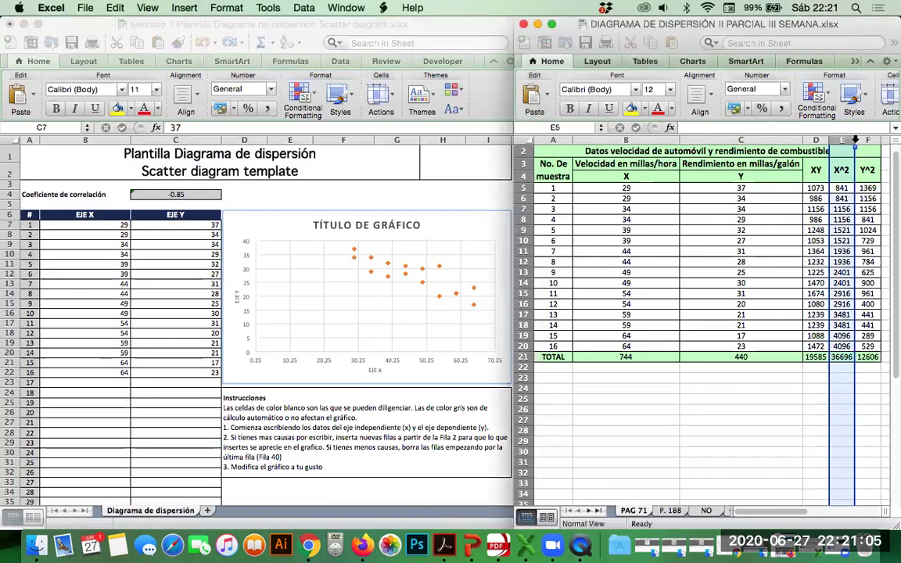
{"action": "left_click", "coordinate": [868, 140]}
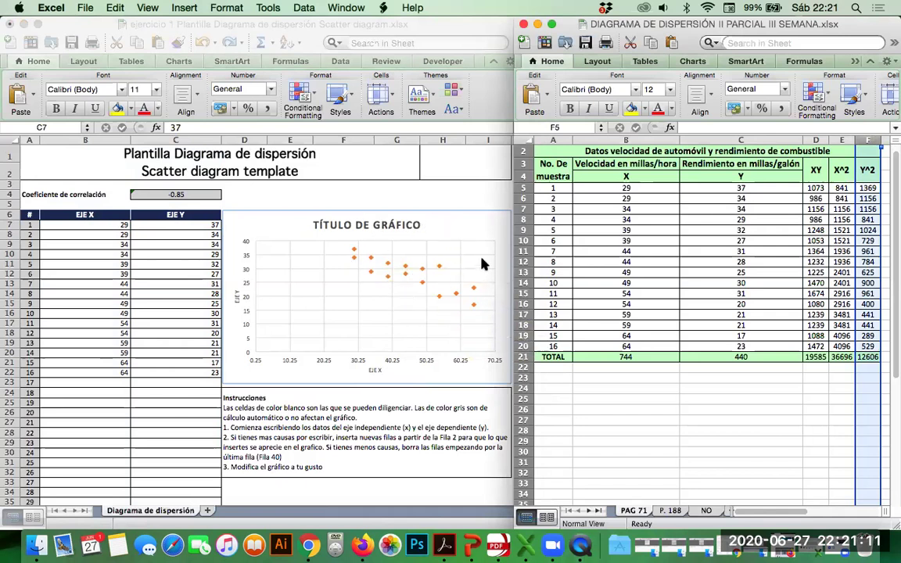
Match the first four X and Y data pairs in the template with their points on the scatter chart.
{"action": "mouse_move", "coordinate": [385, 268]}
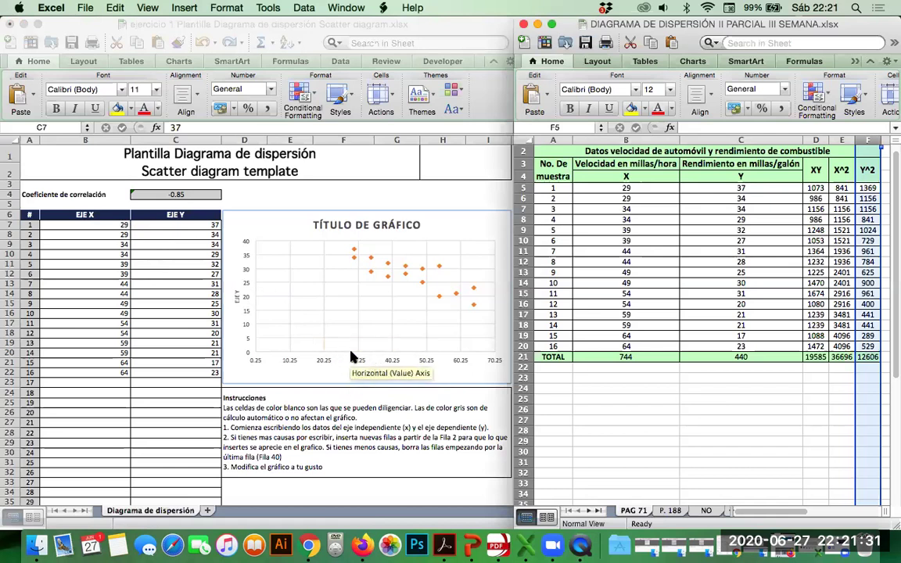
{"action": "mouse_move", "coordinate": [354, 260]}
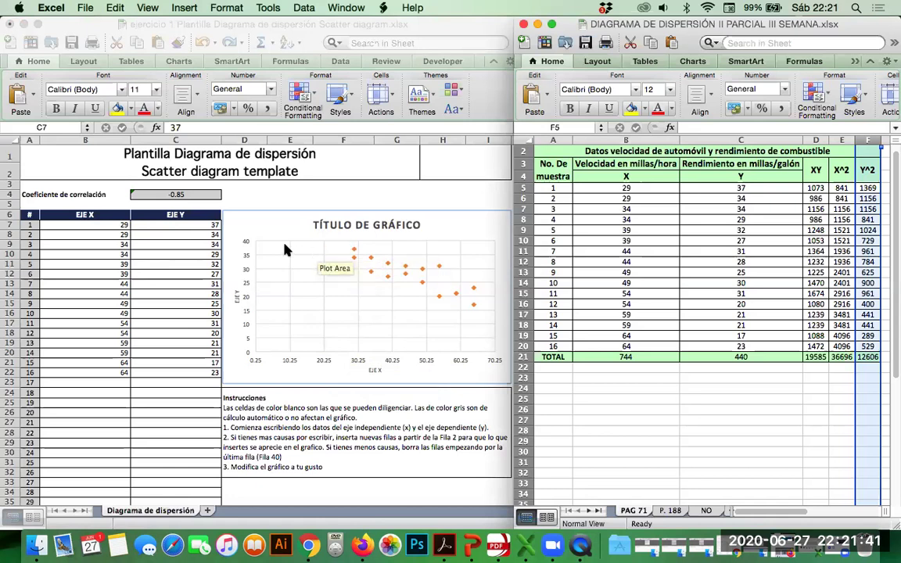
{"action": "left_click", "coordinate": [100, 235]}
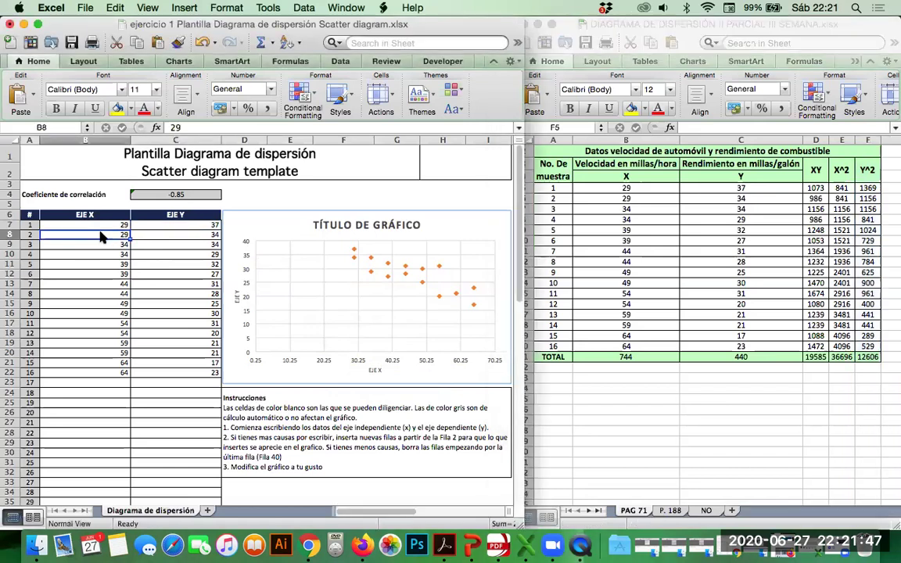
{"action": "key", "text": "Right"}
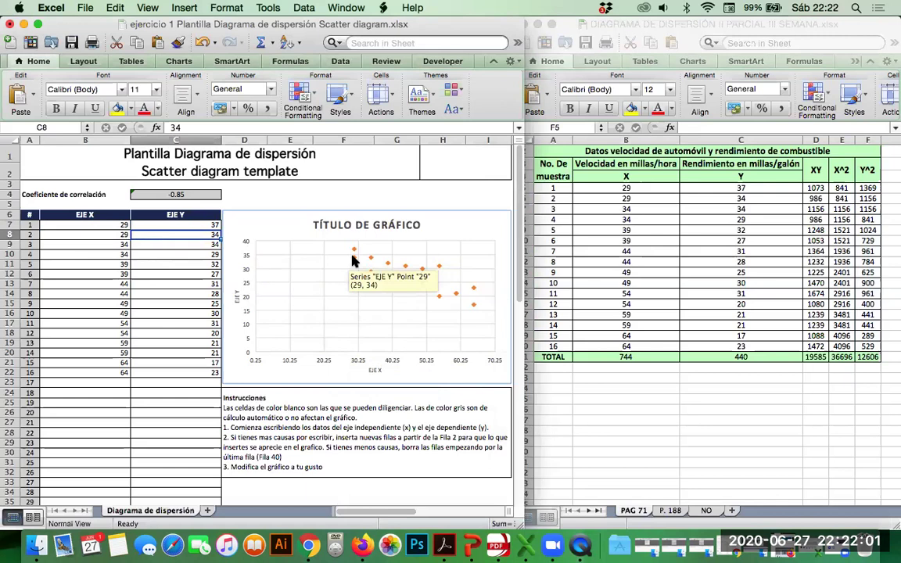
{"action": "left_click", "coordinate": [201, 241]}
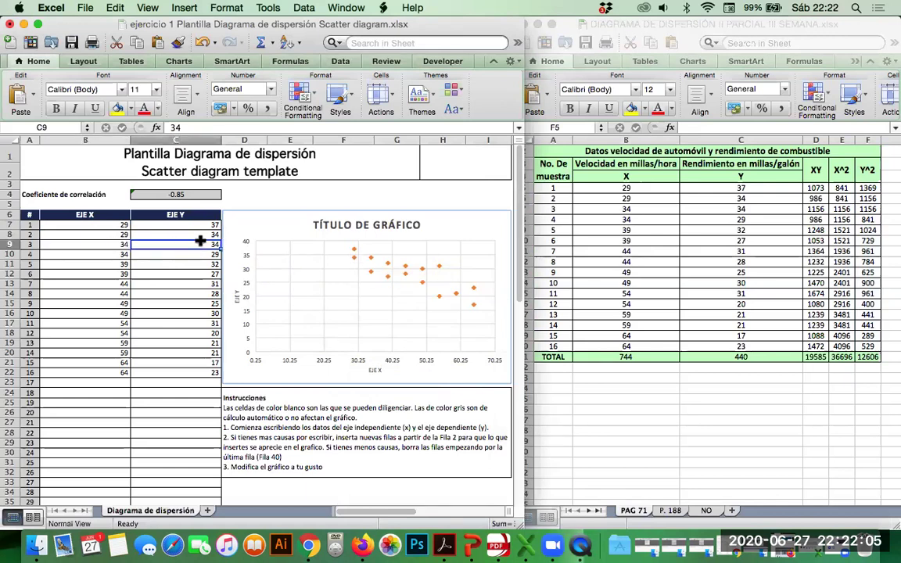
{"action": "mouse_move", "coordinate": [371, 261]}
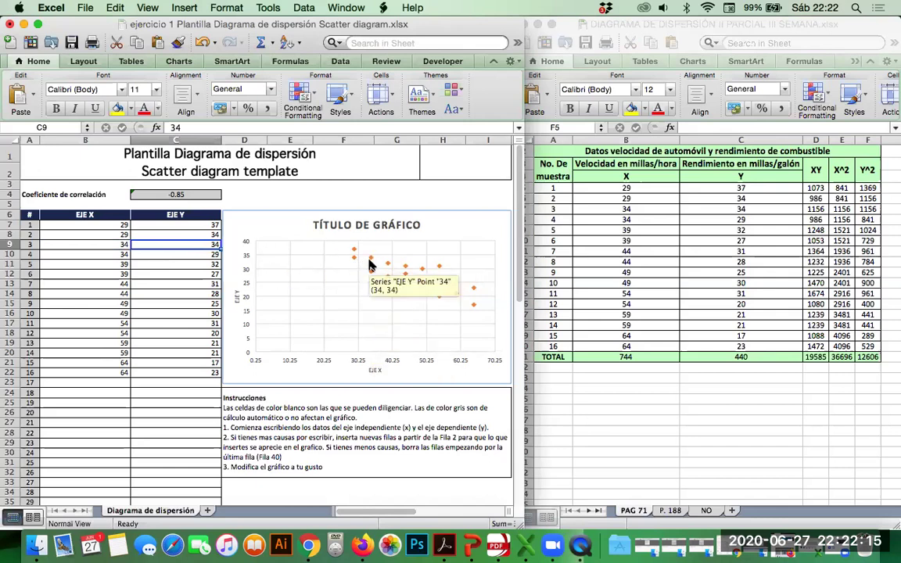
{"action": "left_click", "coordinate": [110, 257]}
{"action": "left_click", "coordinate": [174, 256]}
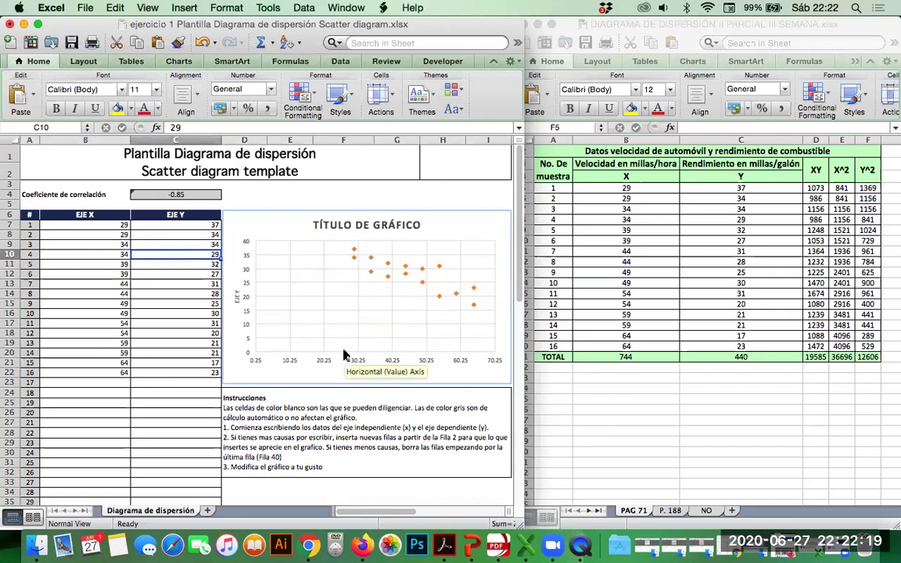
Examine the trend of the plotted points and the formula behind the correlation coefficient.
{"action": "mouse_move", "coordinate": [387, 278]}
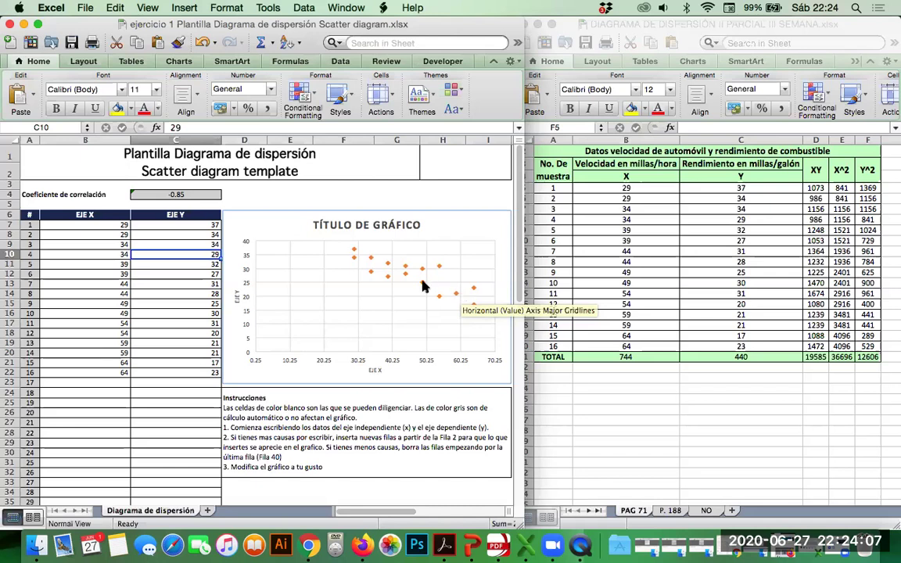
{"action": "left_click", "coordinate": [198, 195]}
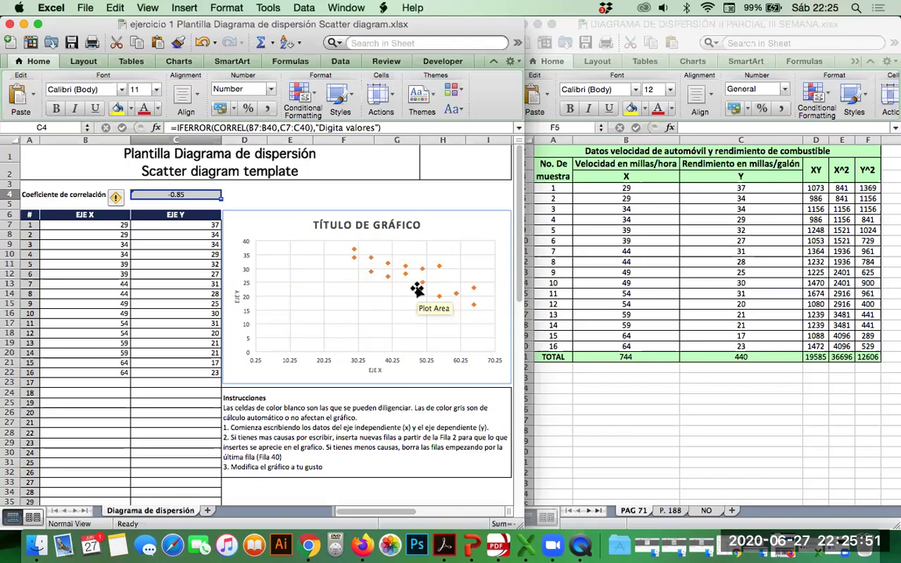
{"action": "left_click", "coordinate": [569, 84]}
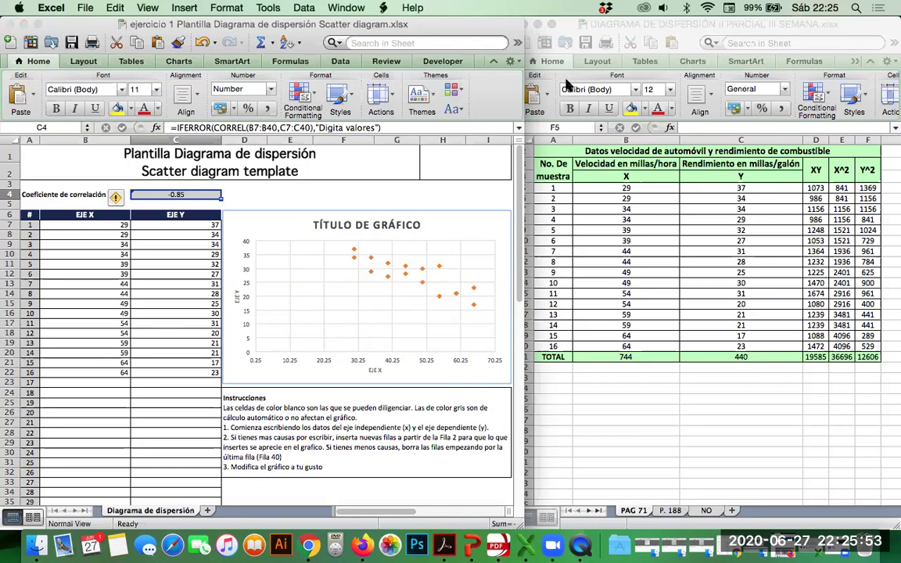